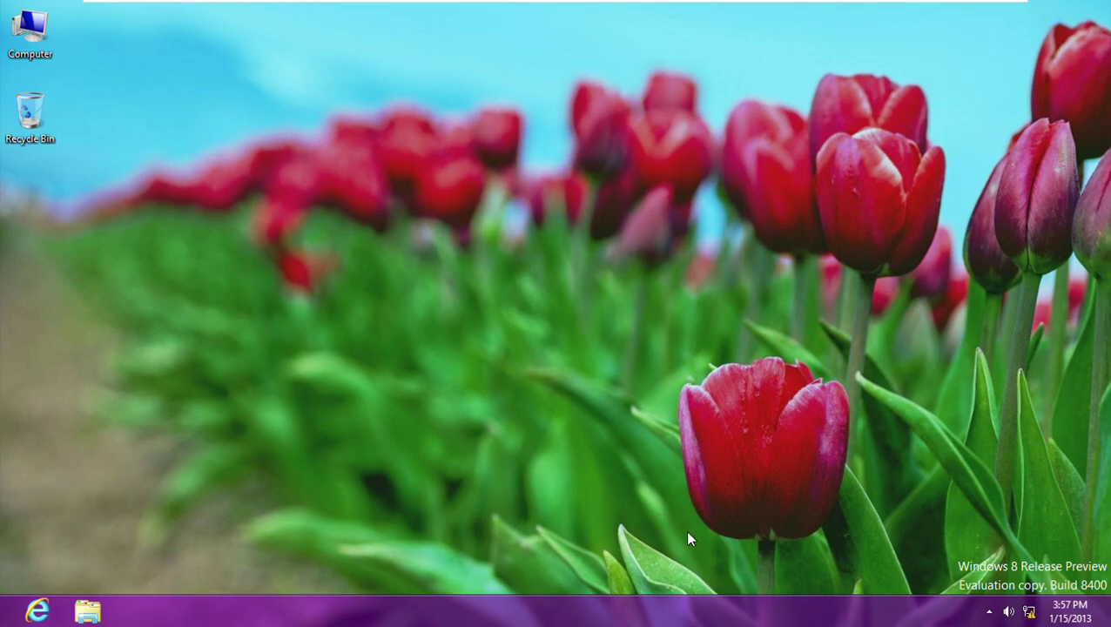
# Check the Windows version and evaluation expiry details with winver, and close the About Windows dialog.
pyautogui.write('winver')
pyautogui.press('Return')
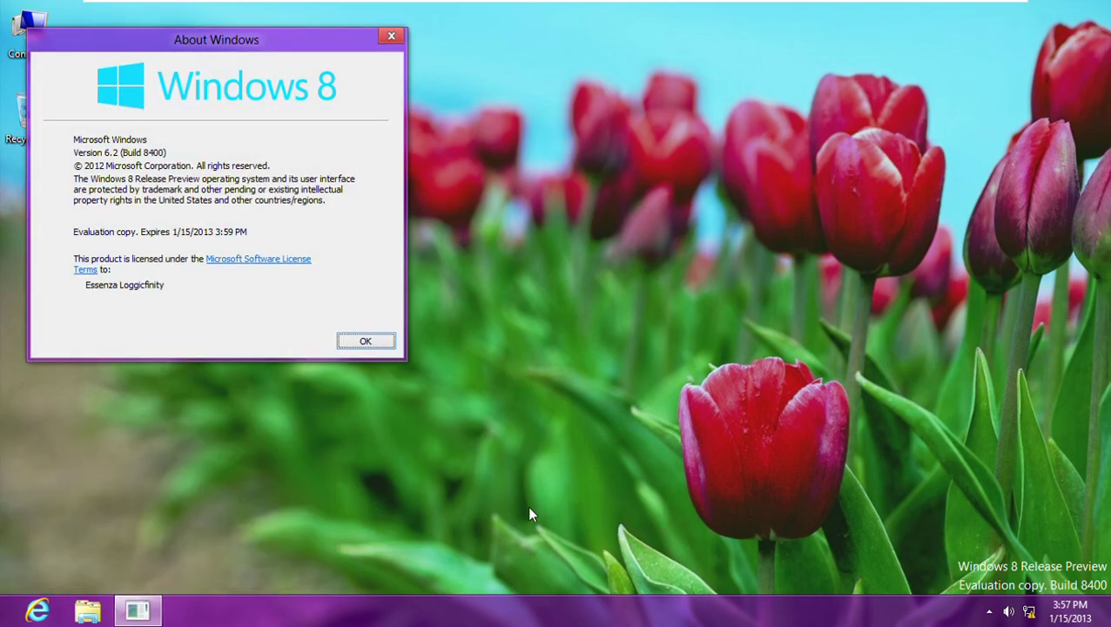
pyautogui.click(346, 345)
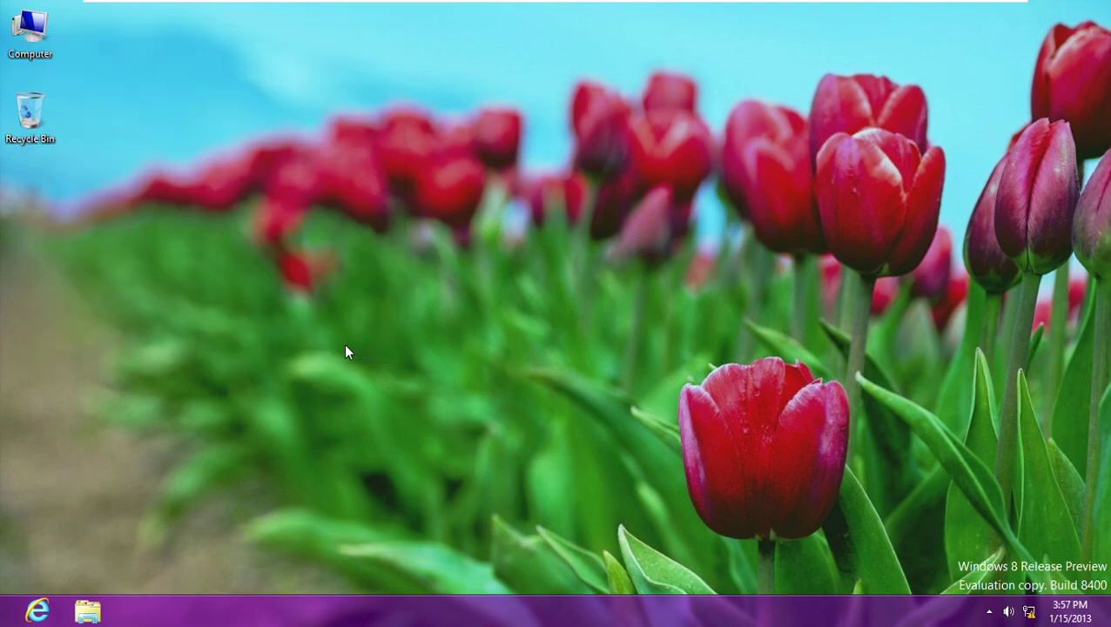
# Restart the computer through the Shut Down Windows dialog.
pyautogui.hotkey('alt', 'F4')
pyautogui.press('Down')
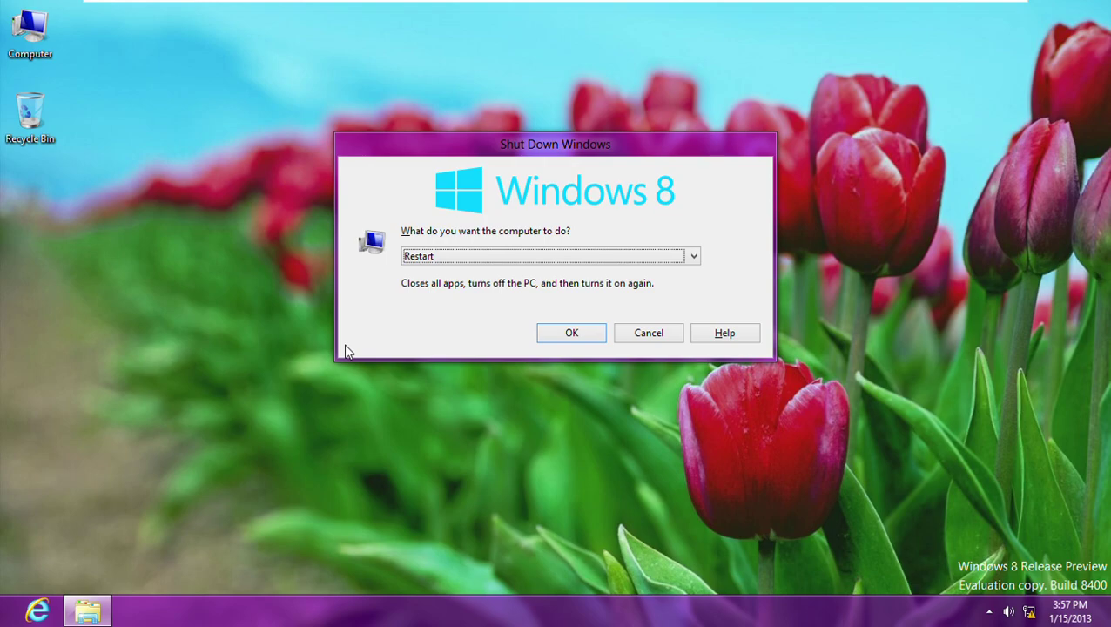
pyautogui.press('Up')
pyautogui.press('Up')
pyautogui.press('Up')
pyautogui.press('Up')
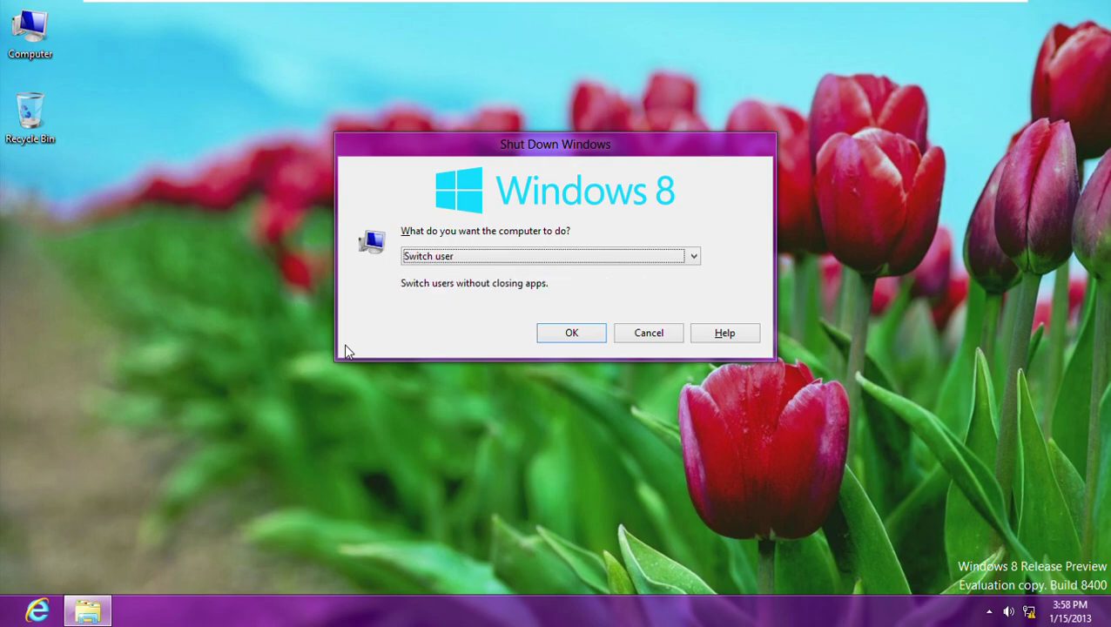
pyautogui.press('Down')
pyautogui.press('Down')
pyautogui.press('Down')
pyautogui.press('Down')
pyautogui.press('Up')
pyautogui.press('Up')
pyautogui.press('Up')
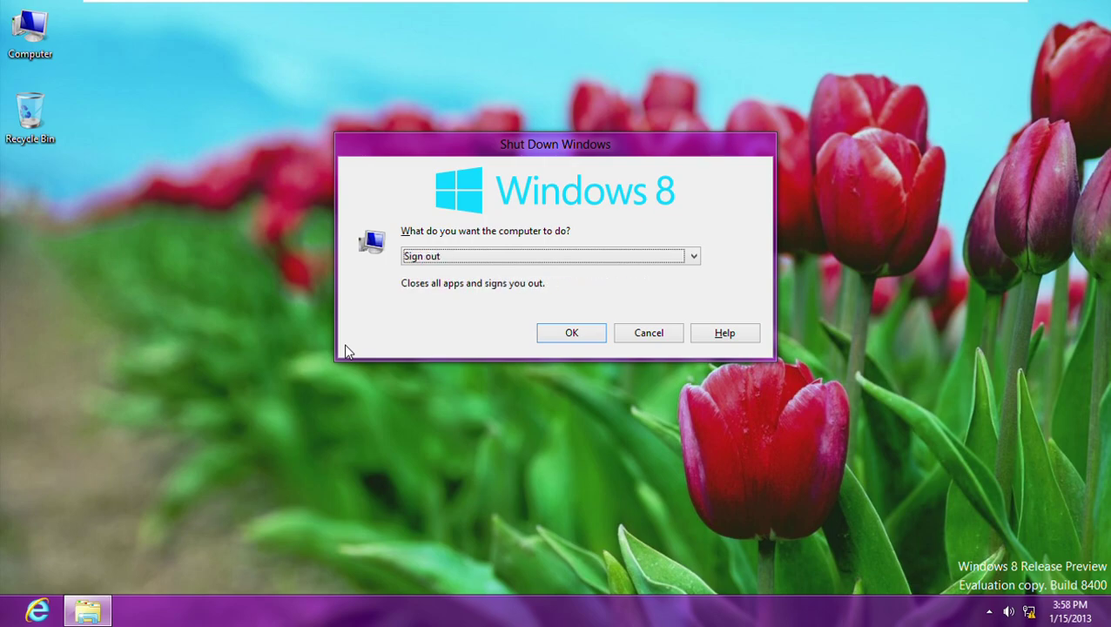
pyautogui.press('Down')
pyautogui.press('Down')
pyautogui.press('Down')
pyautogui.press('Return')
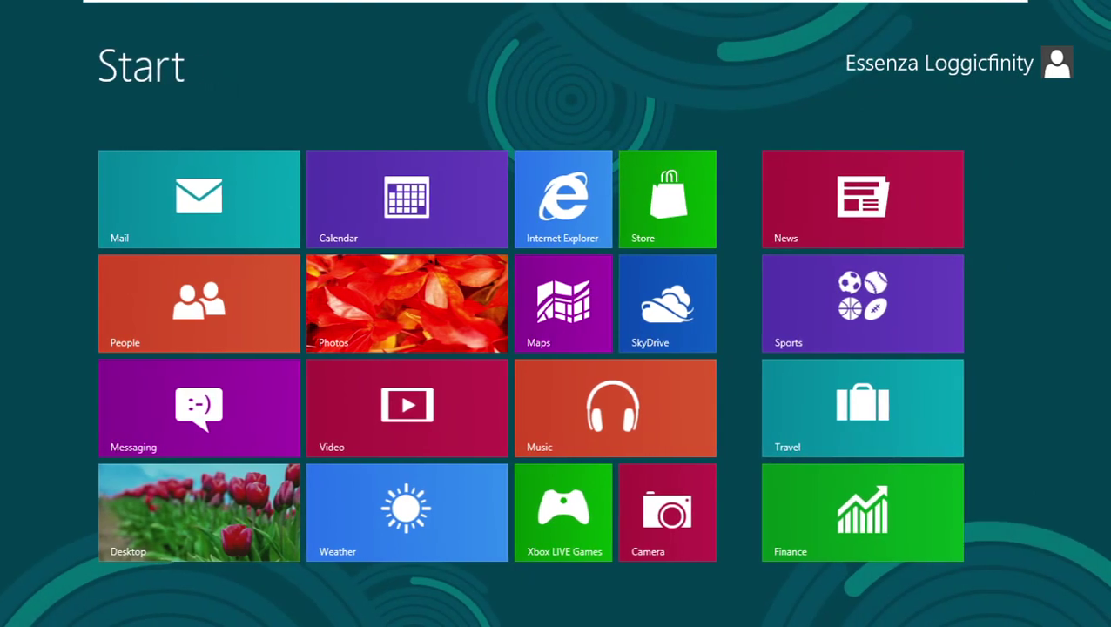
# Go to the desktop from the Start screen and dismiss the Reinstall Windows Now notice.
pyautogui.press('Down')
pyautogui.press('Down')
pyautogui.press('Down')
pyautogui.press('Return')
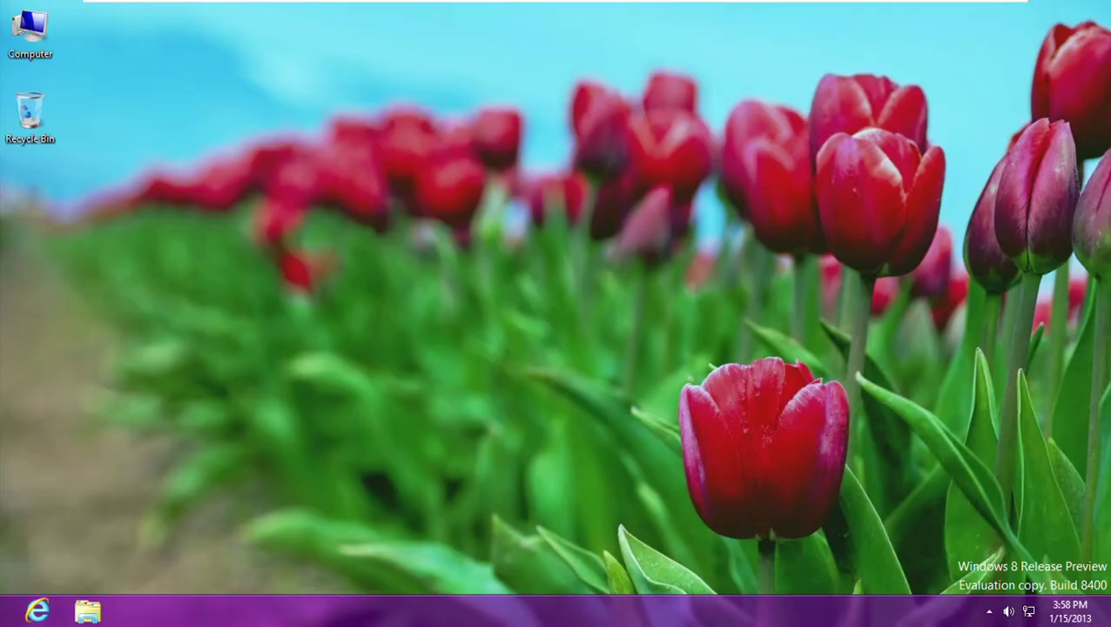
pyautogui.click(1063, 618)
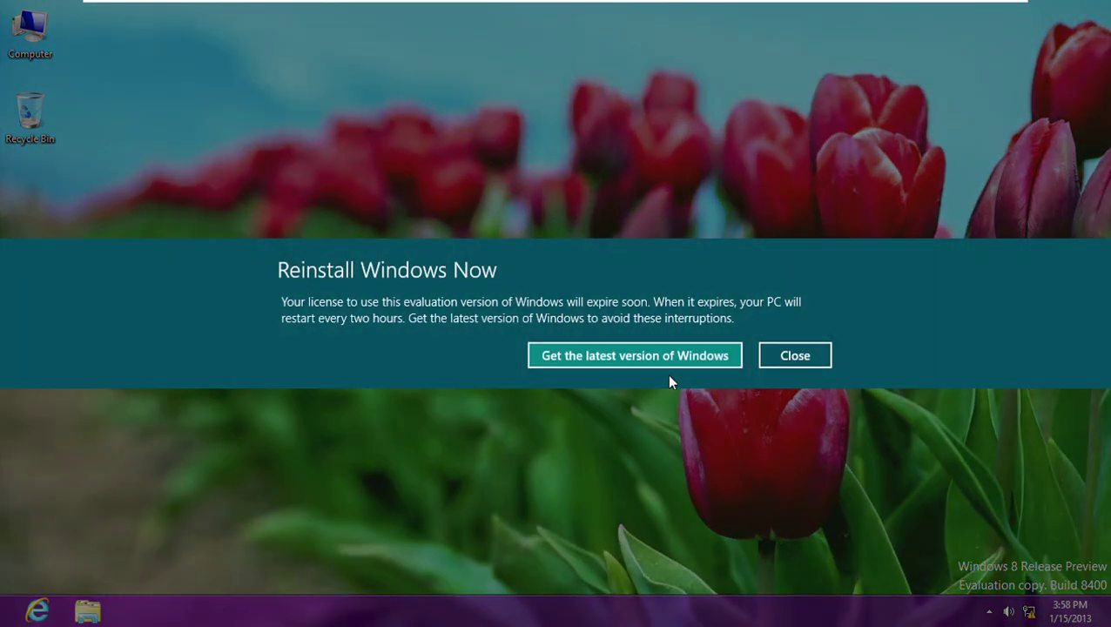
pyautogui.click(791, 355)
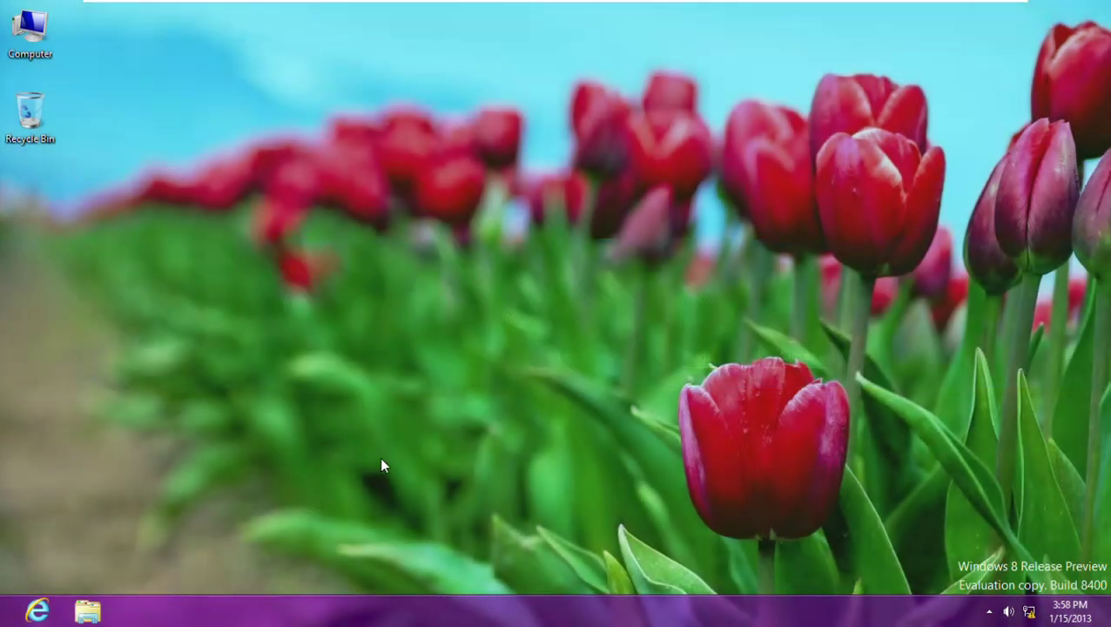
# Open the Windows folder on Local Disk (C:) in File Explorer.
pyautogui.click(88, 612)
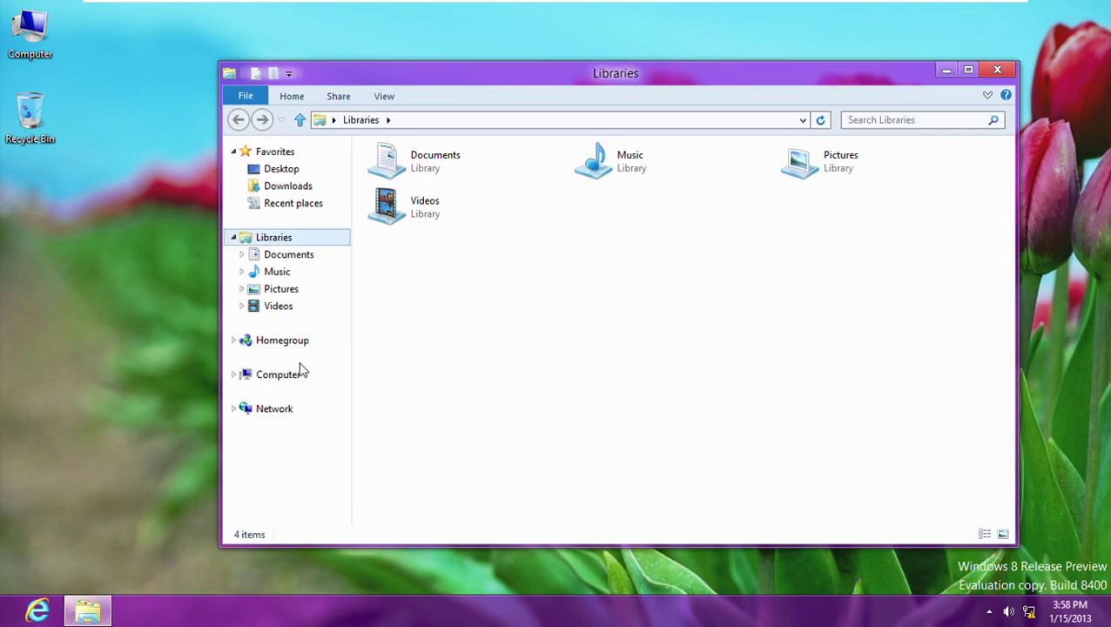
pyautogui.click(301, 376)
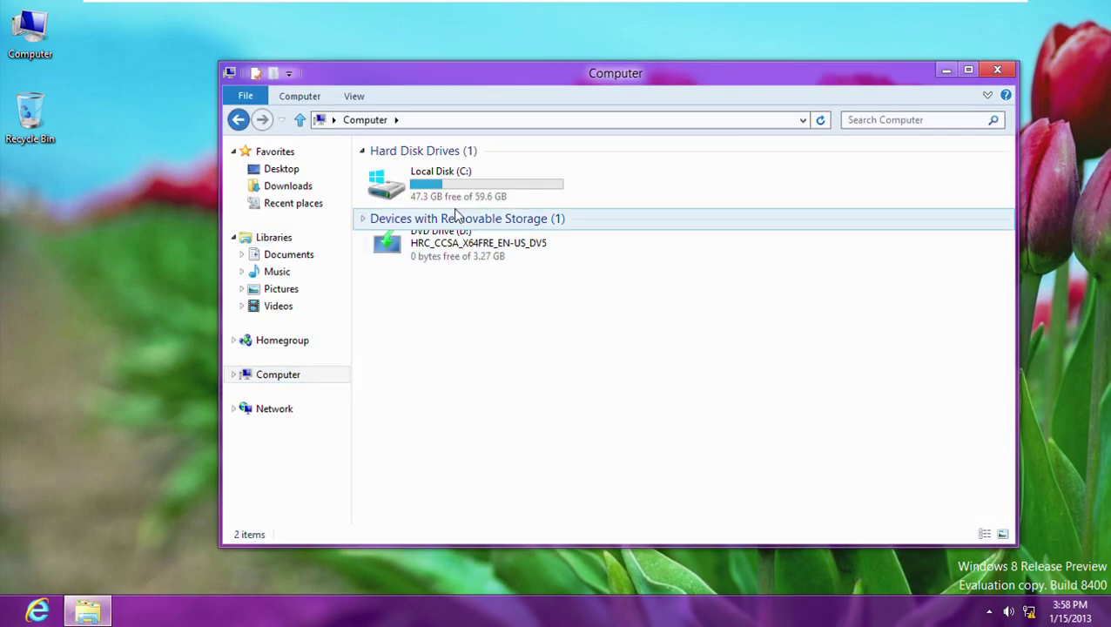
pyautogui.doubleClick(442, 197)
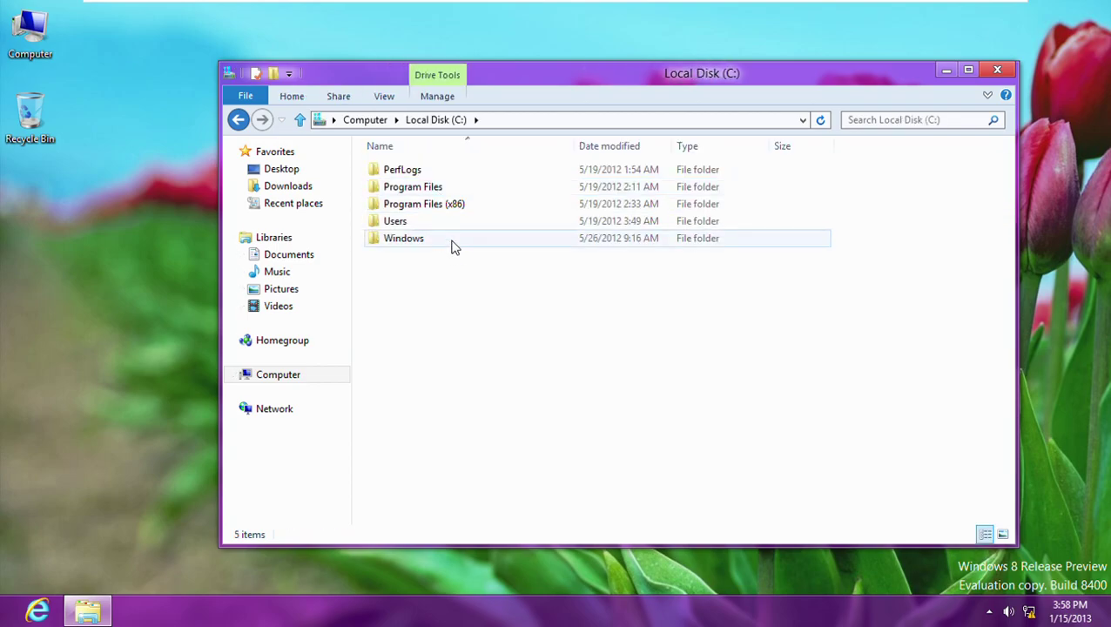
pyautogui.doubleClick(451, 242)
# Delete the seven folders from ToastData through WinSxS in the Windows folder.
pyautogui.moveTo(897, 393); pyautogui.dragTo(845, 498)
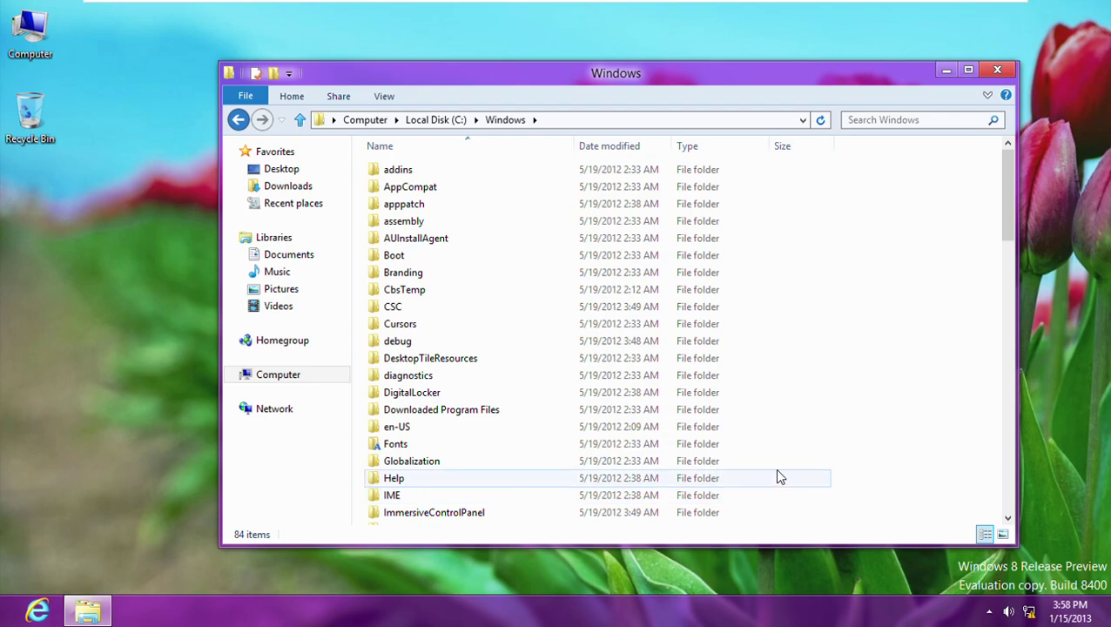
pyautogui.moveTo(852, 469); pyautogui.dragTo(902, 319)
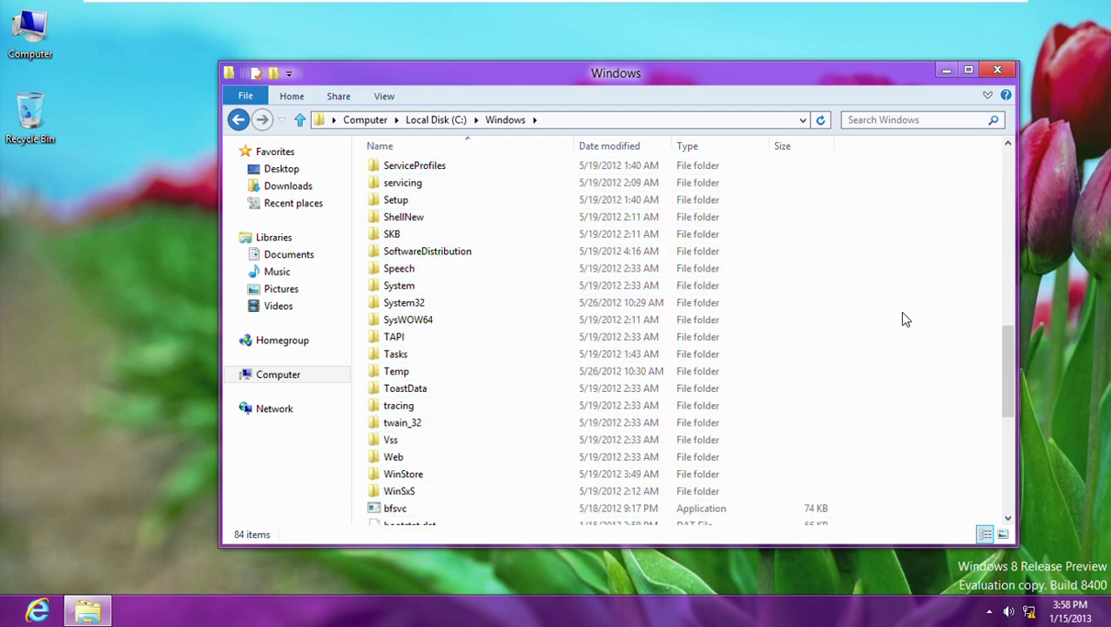
pyautogui.moveTo(843, 508); pyautogui.dragTo(738, 389)
pyautogui.press('Delete')
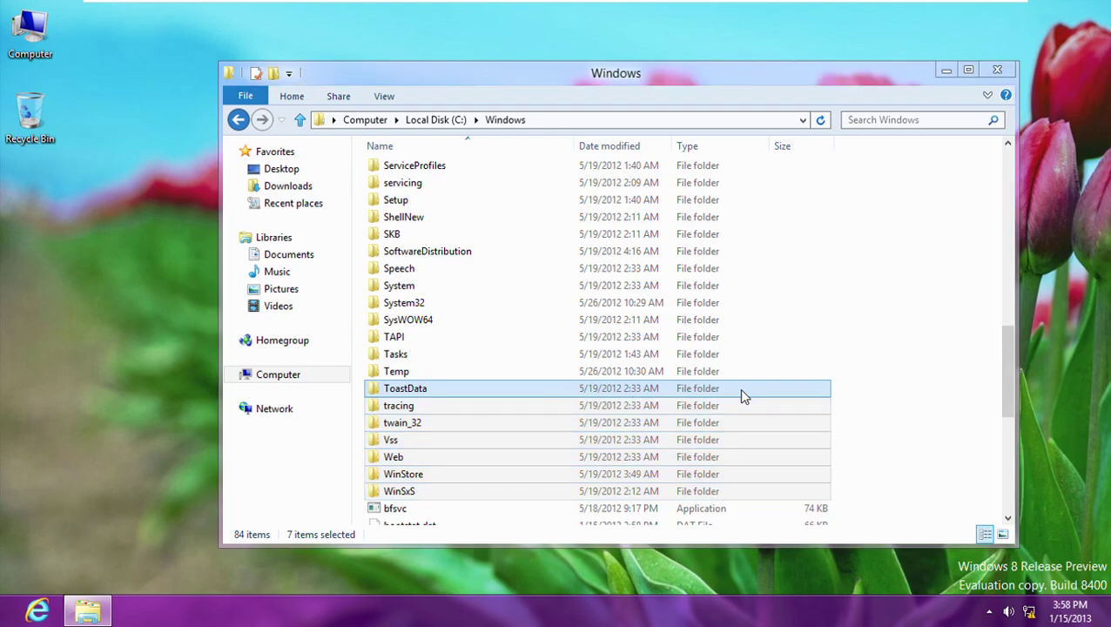
# Run winver again to check the evaluation expiry time, and close the About Windows dialog.
pyautogui.press('super+r')
pyautogui.press('Return')
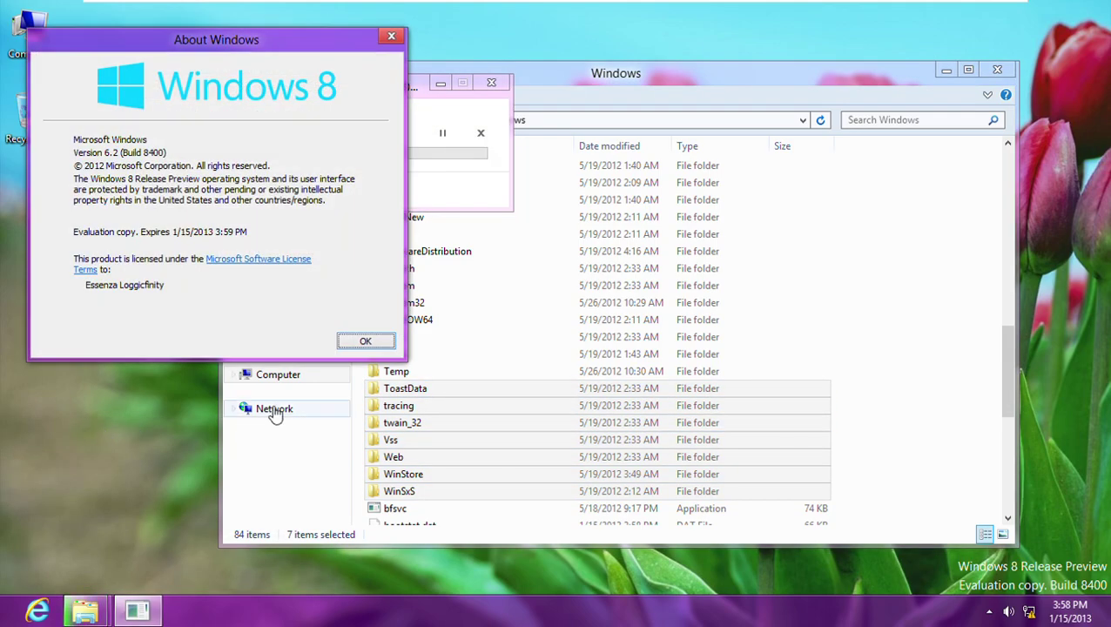
pyautogui.click(351, 345)
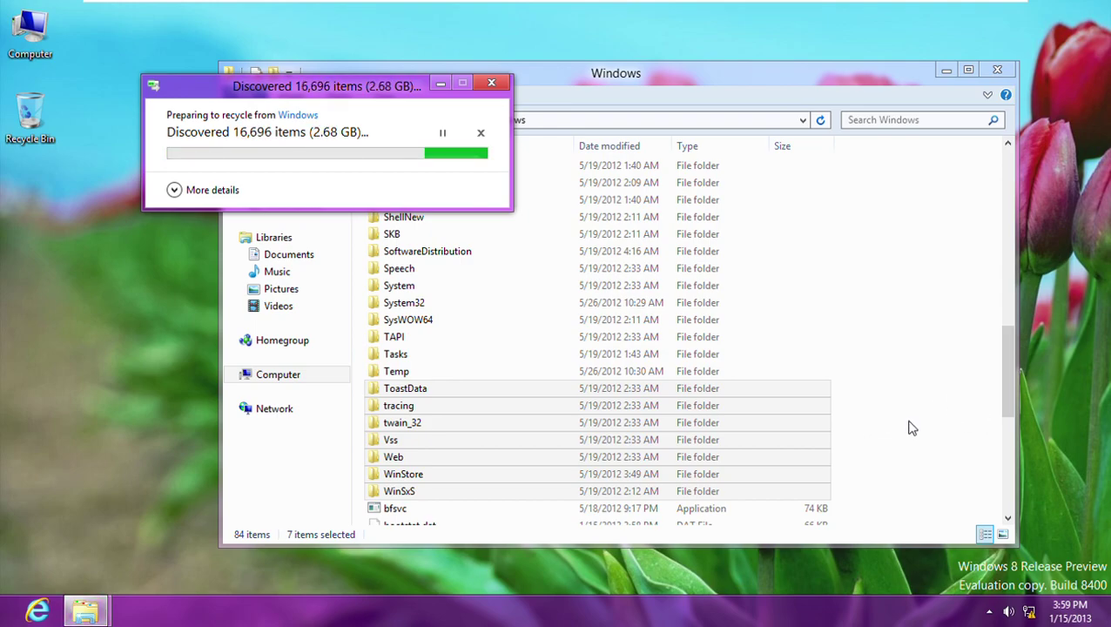
# Expand the details of the recycling progress and check the system clock.
pyautogui.moveTo(1006, 399); pyautogui.dragTo(1012, 363)
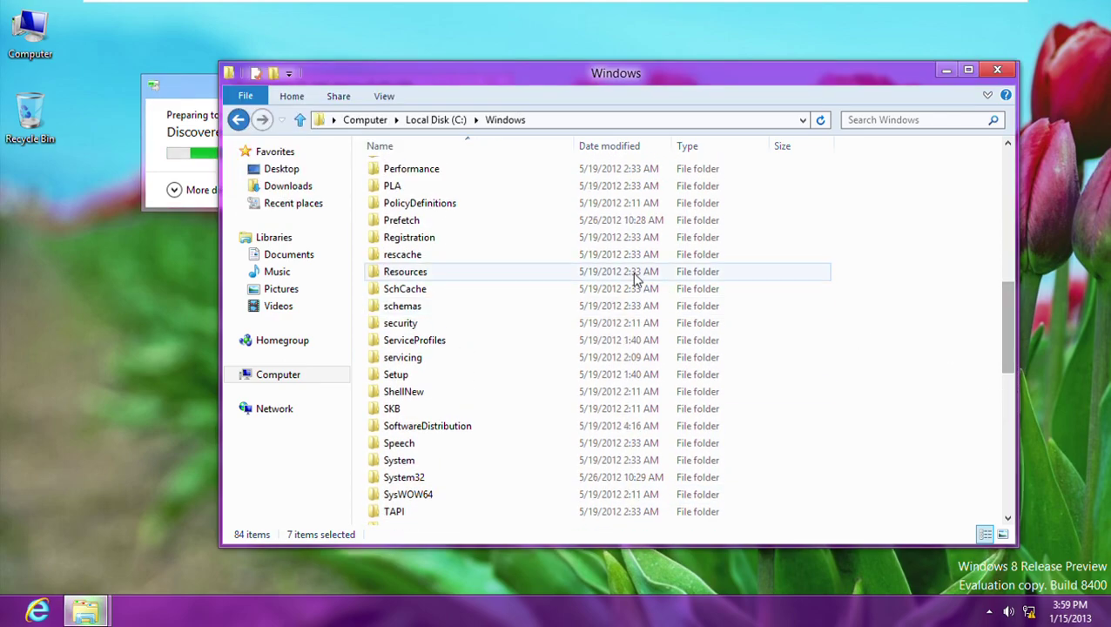
pyautogui.click(195, 115)
pyautogui.click(195, 190)
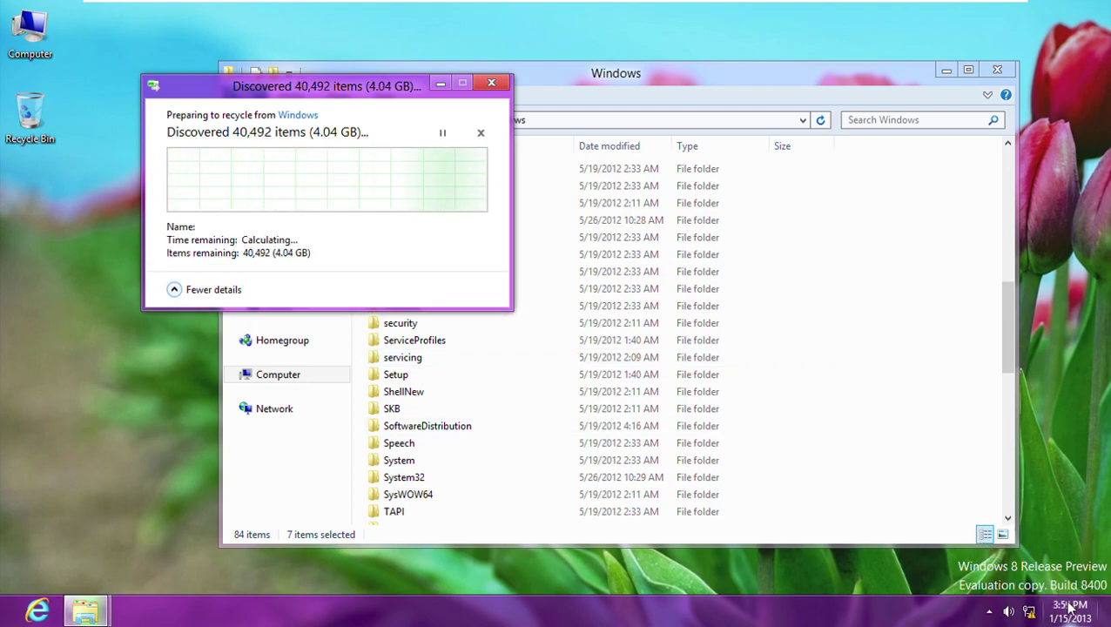
pyautogui.click(1069, 607)
pyautogui.click(1070, 607)
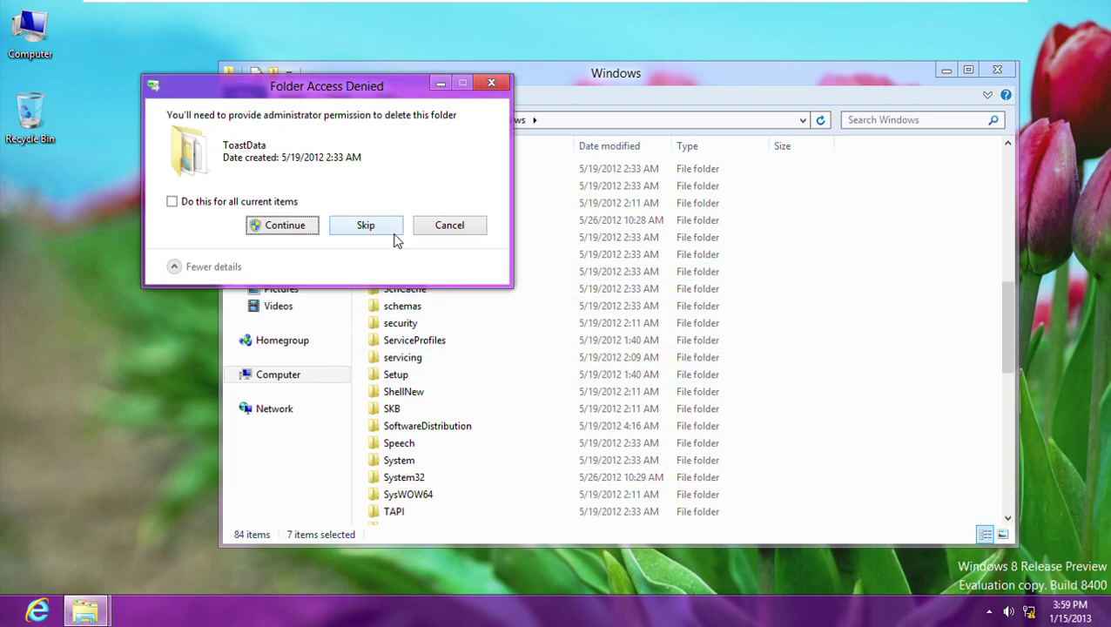
# Continue the deletion with administrator permission for all current items and collapse the progress details.
pyautogui.click(245, 207)
pyautogui.click(272, 232)
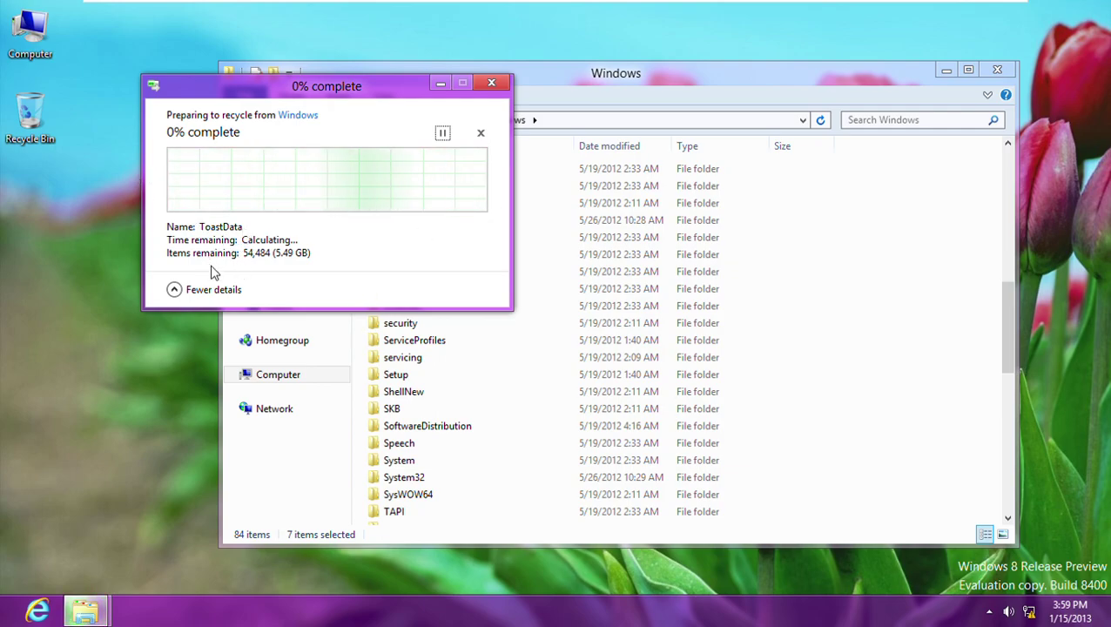
pyautogui.click(217, 290)
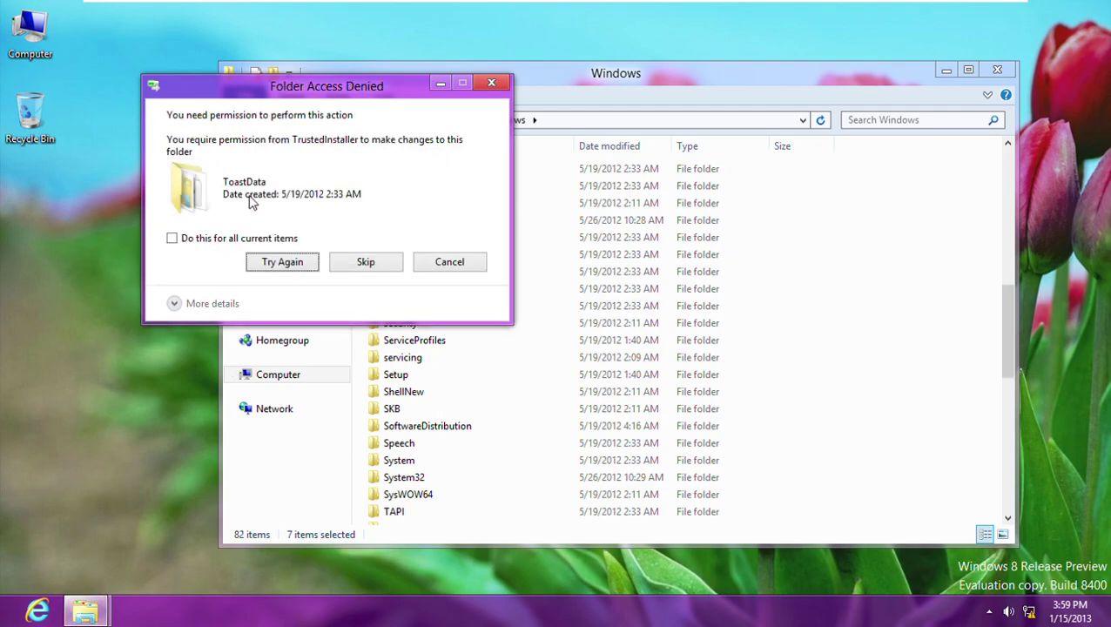
# Try again to delete the ToastData folder, applying the retry to all current items.
pyautogui.click(256, 237)
pyautogui.click(276, 266)
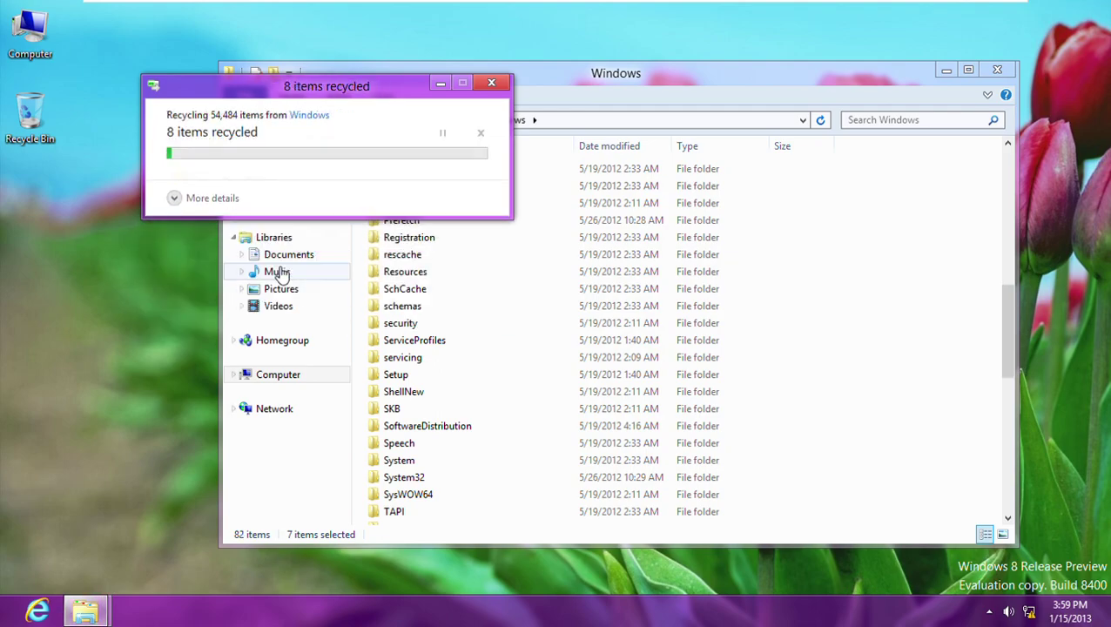
pyautogui.click(253, 240)
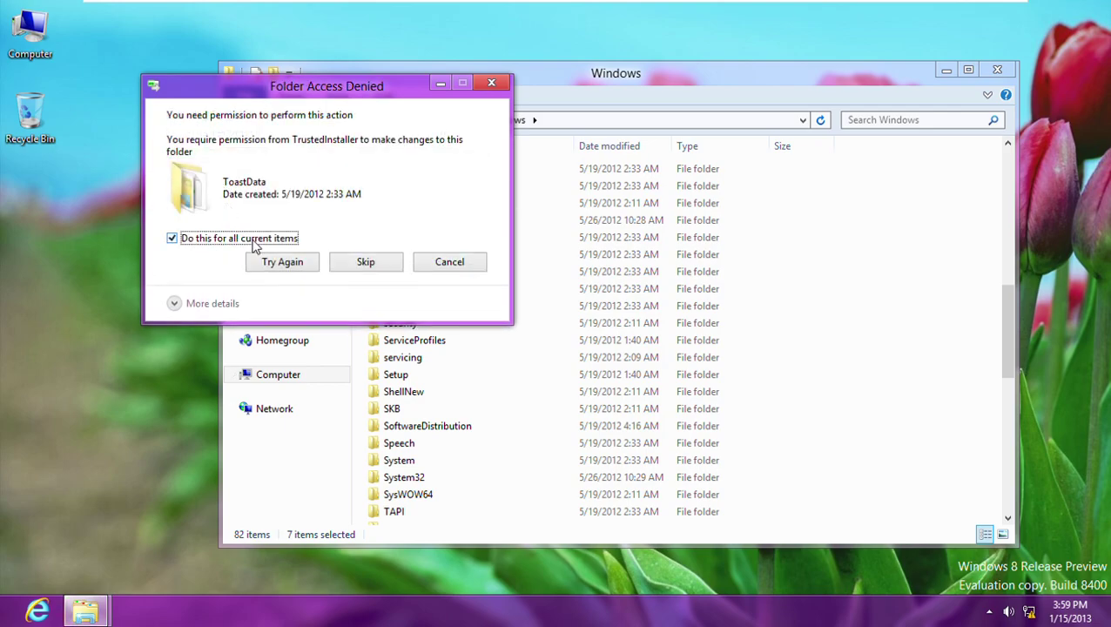
pyautogui.click(265, 263)
pyautogui.click(265, 263)
# Skip the items that require TrustedInstaller permission, applying the choice to all current items.
pyautogui.click(365, 263)
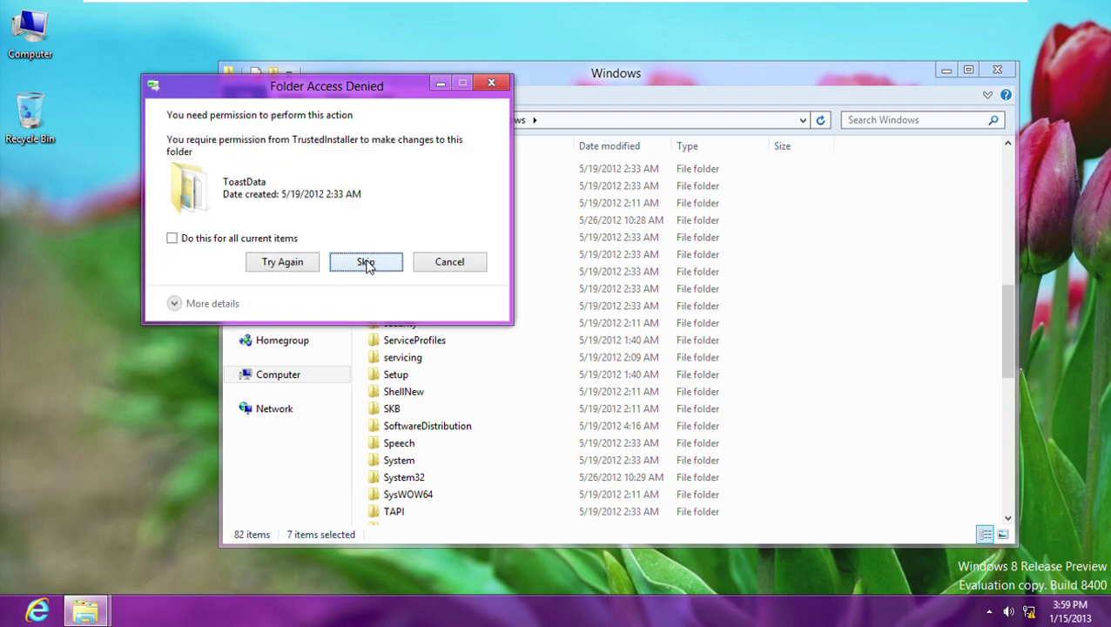
pyautogui.click(288, 240)
pyautogui.click(365, 261)
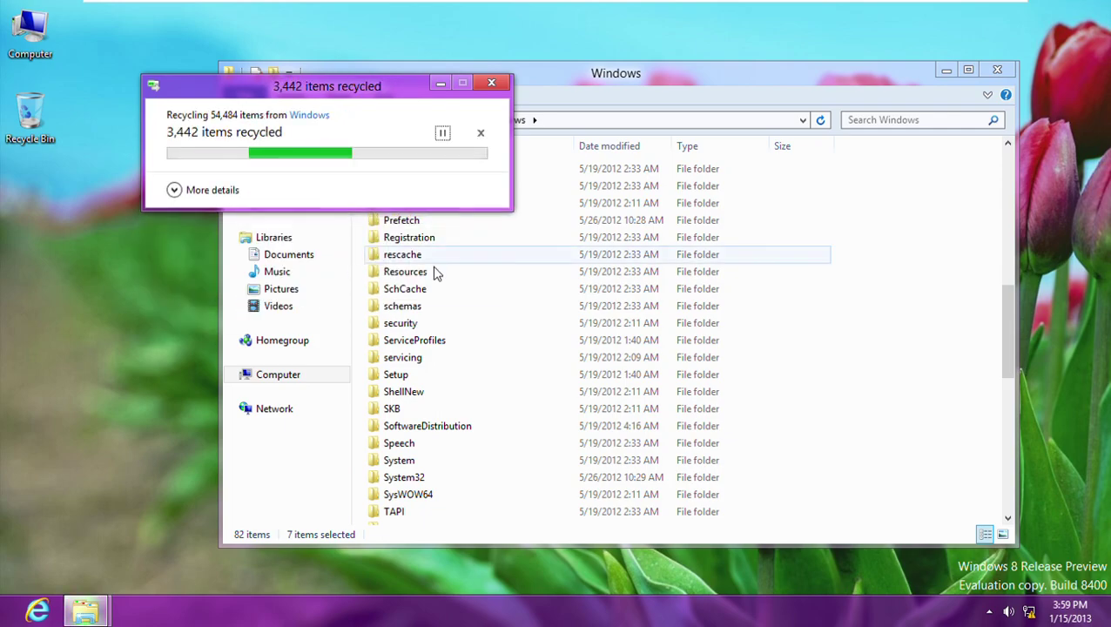
# Delete the Media, Microsoft.NET, Minidump and ModemLogs folders with administrator permission for all current items.
pyautogui.moveTo(1006, 330); pyautogui.dragTo(997, 280)
pyautogui.moveTo(852, 294); pyautogui.dragTo(750, 340)
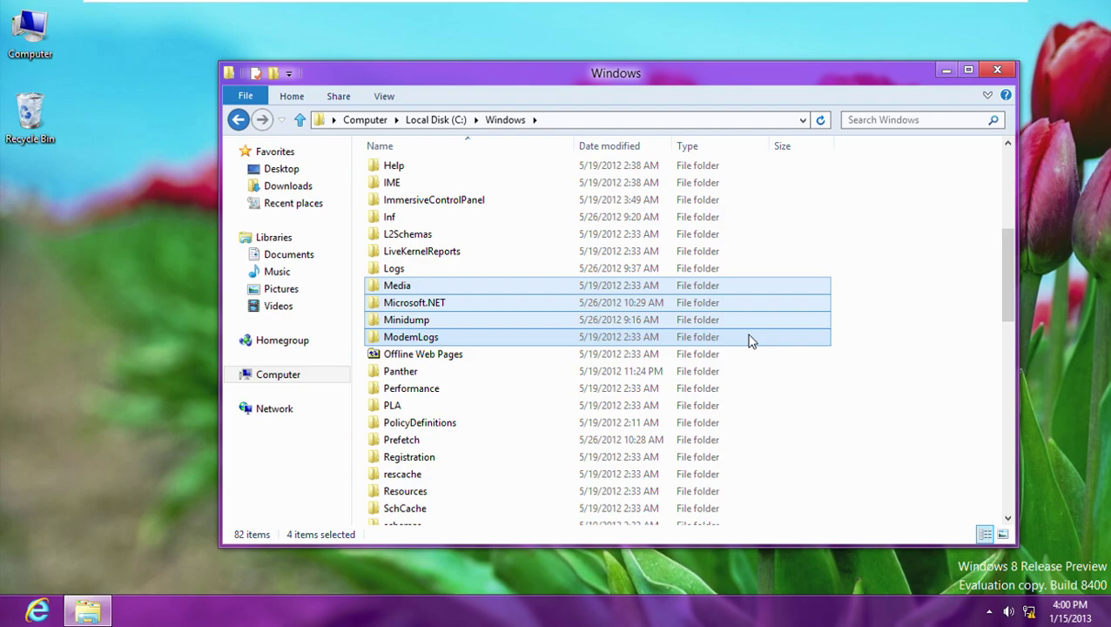
pyautogui.press('Delete')
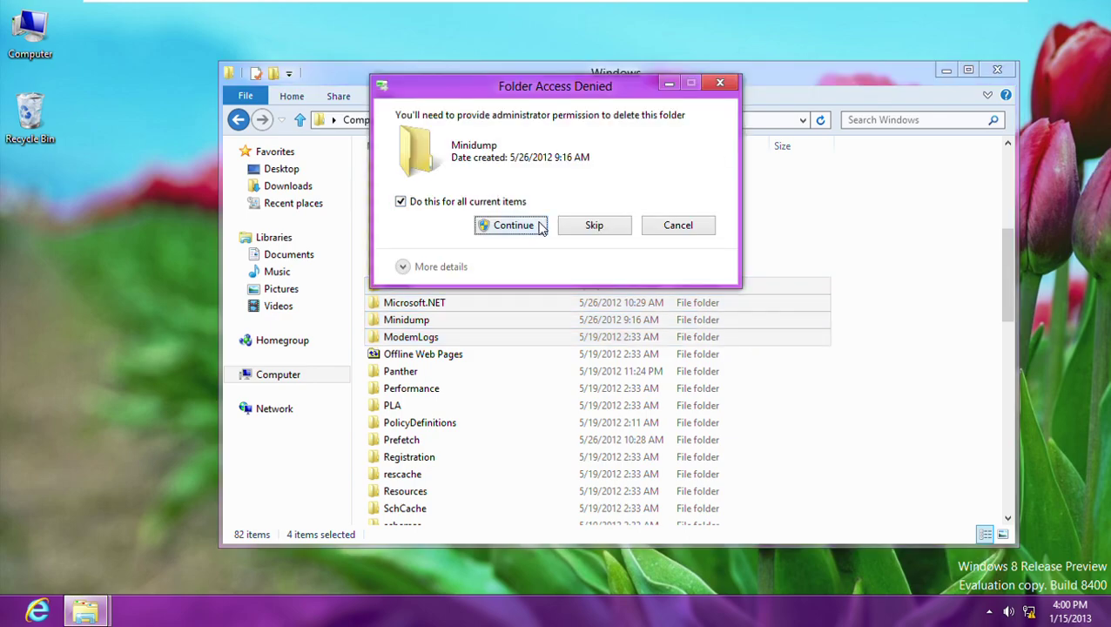
pyautogui.click(512, 225)
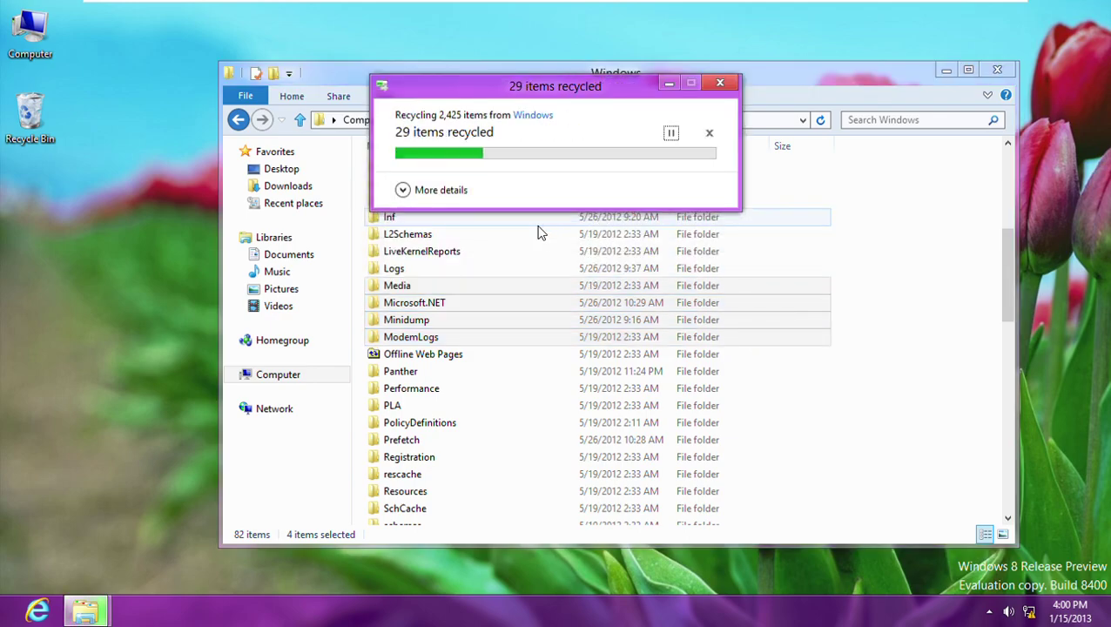
# Confirm permanently deleting the Media system folder, applying the answer to all current items.
pyautogui.click(515, 227)
pyautogui.click(520, 253)
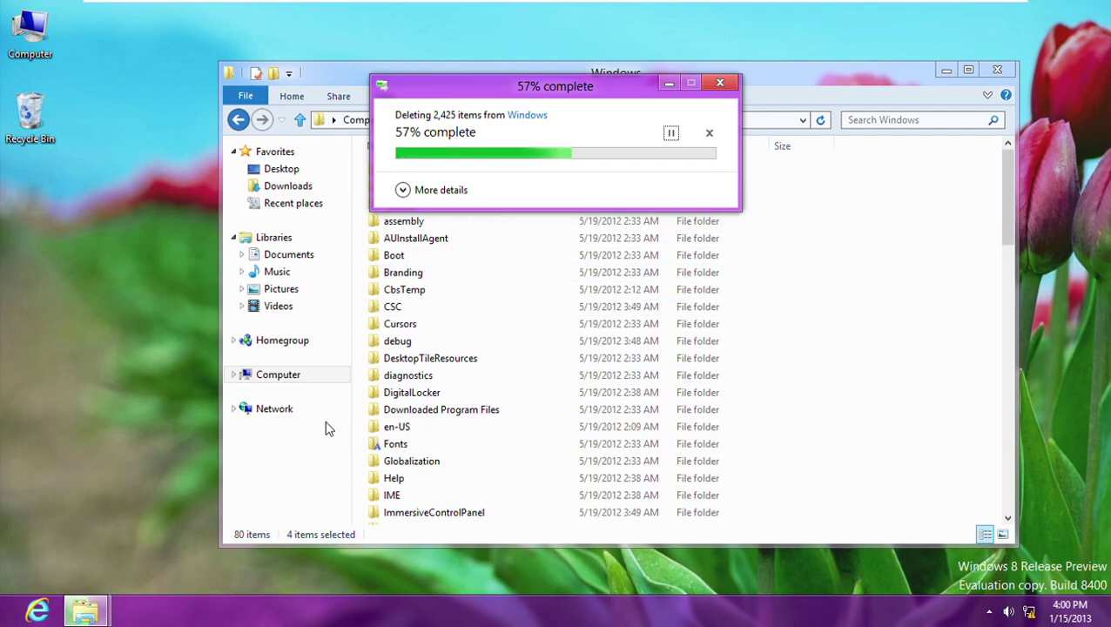
pyautogui.click(490, 244)
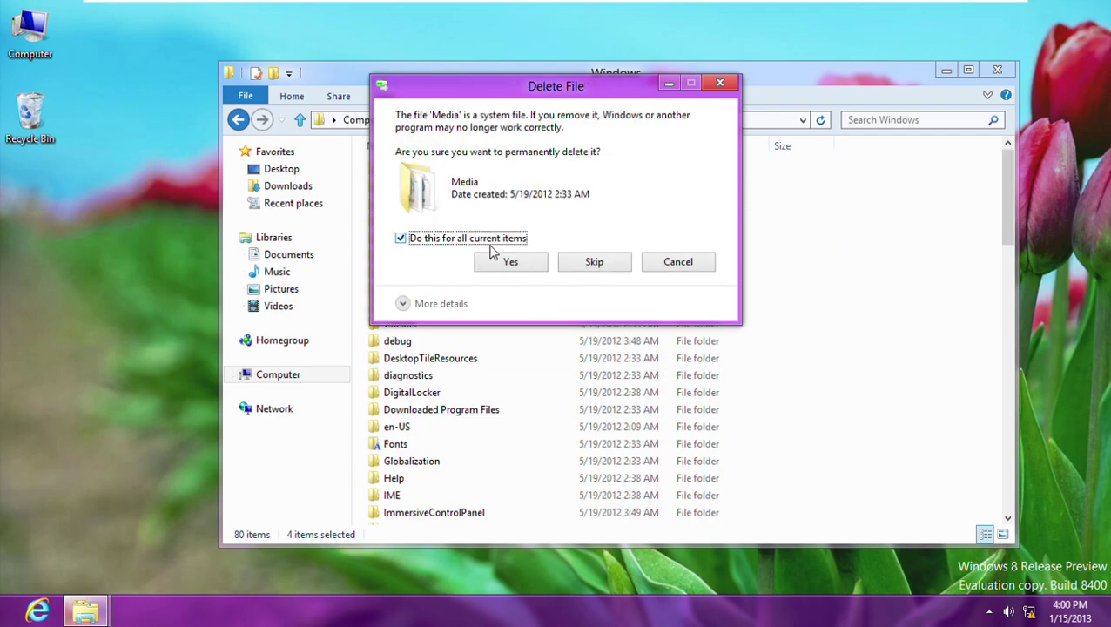
pyautogui.click(501, 269)
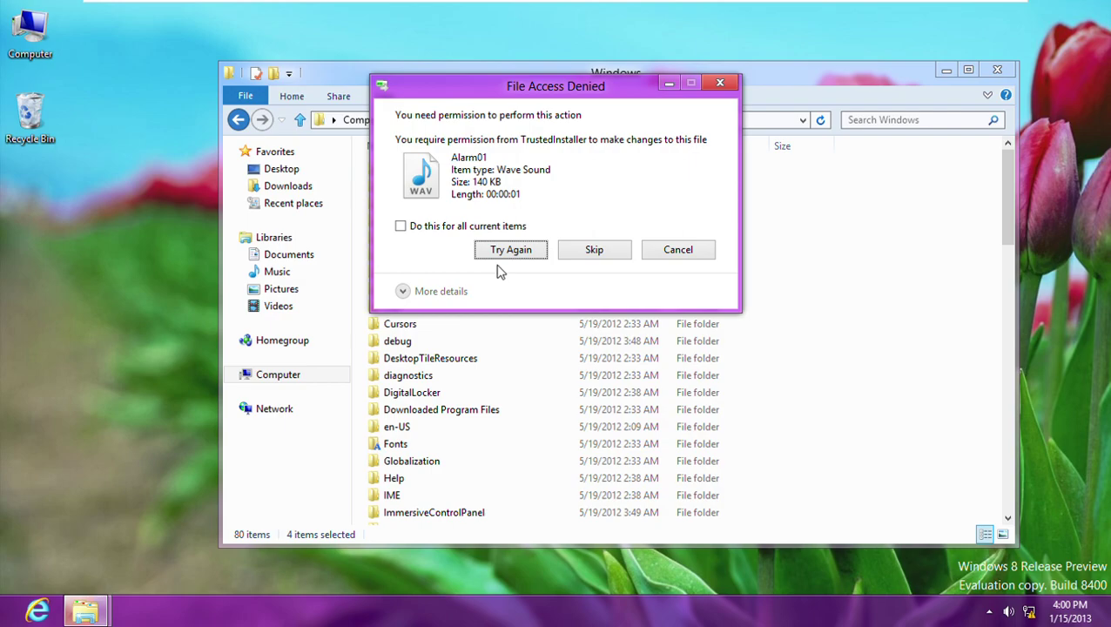
# Retry the access-denied Alarm01 file, and skip all current items that require TrustedInstaller permission.
pyautogui.click(462, 223)
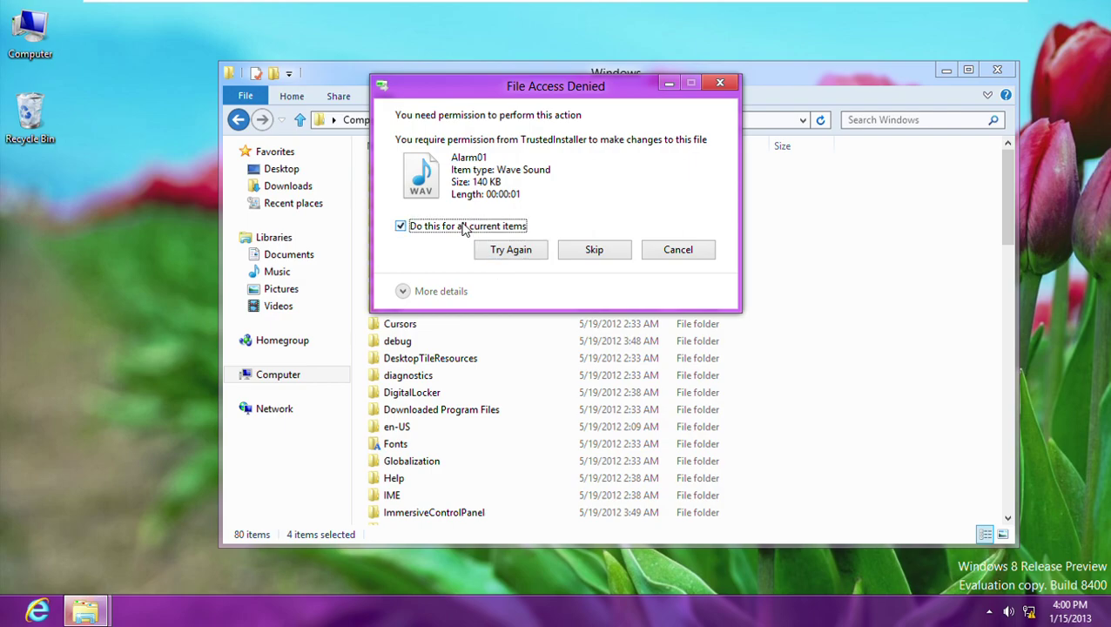
pyautogui.click(480, 248)
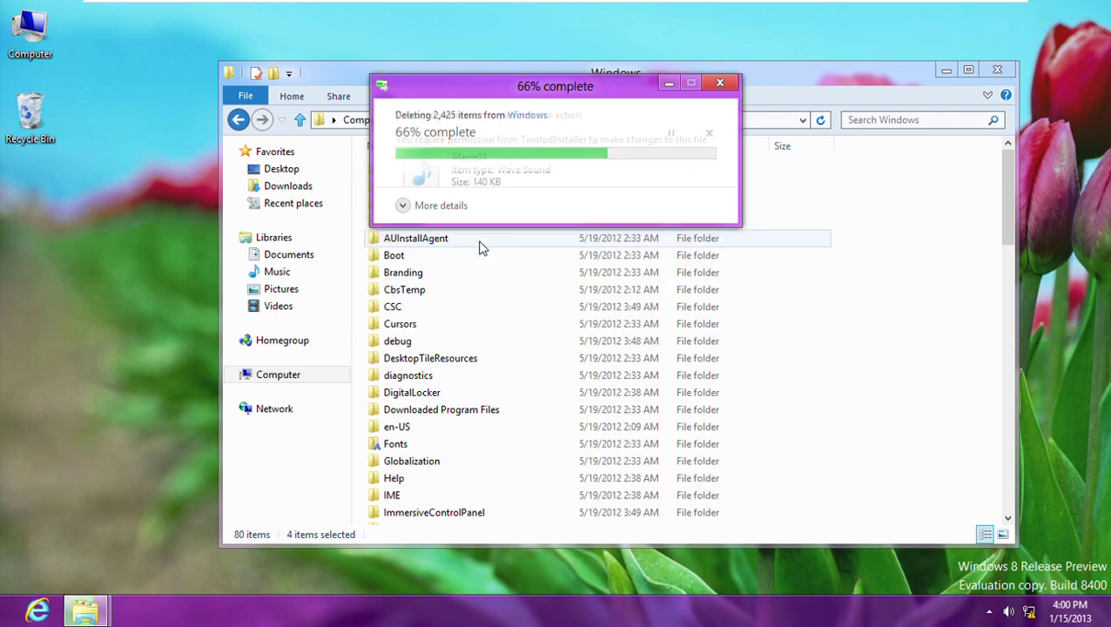
pyautogui.click(471, 228)
pyautogui.click(568, 250)
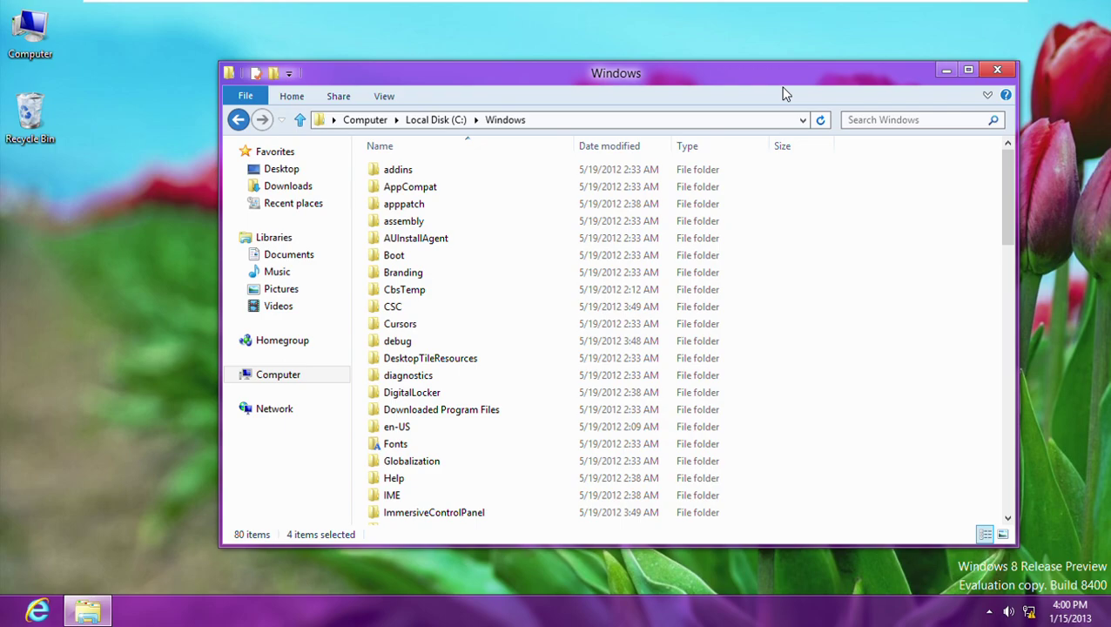
# Close the Windows folder and permanently empty the Recycle Bin, granting administrator permission for all current items.
pyautogui.hotkey('alt', 'F4')
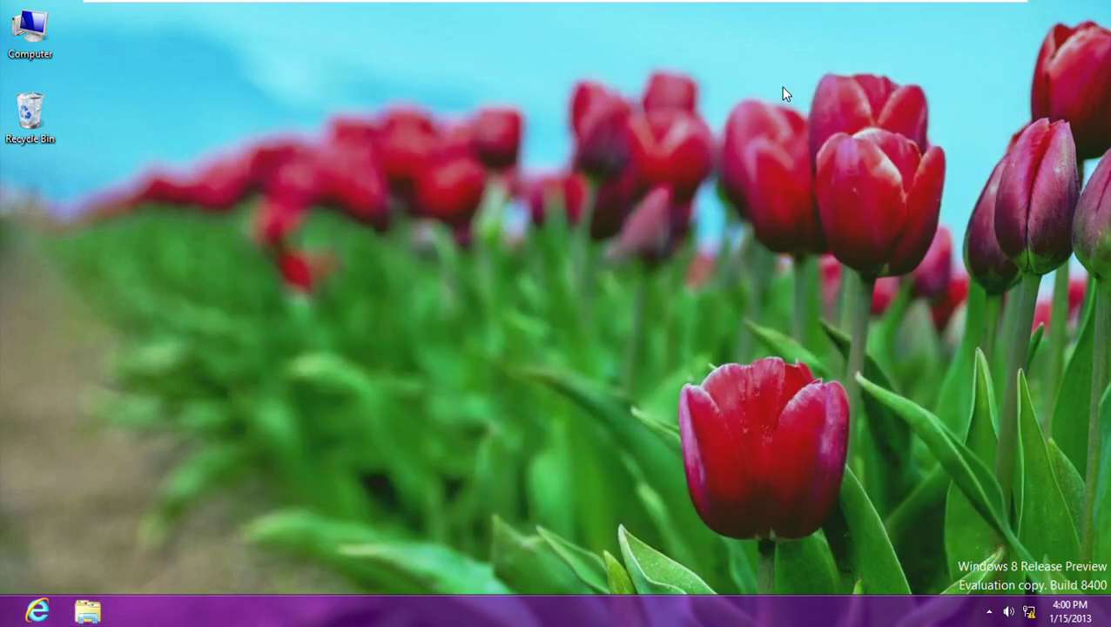
pyautogui.rightClick(45, 116)
pyautogui.click(80, 154)
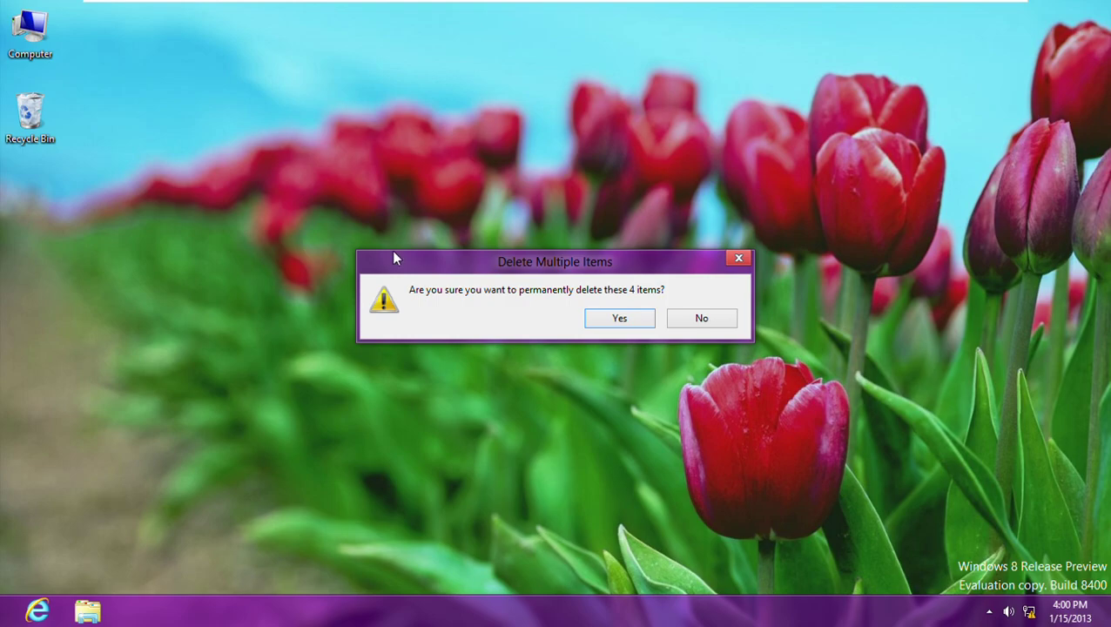
pyautogui.click(633, 322)
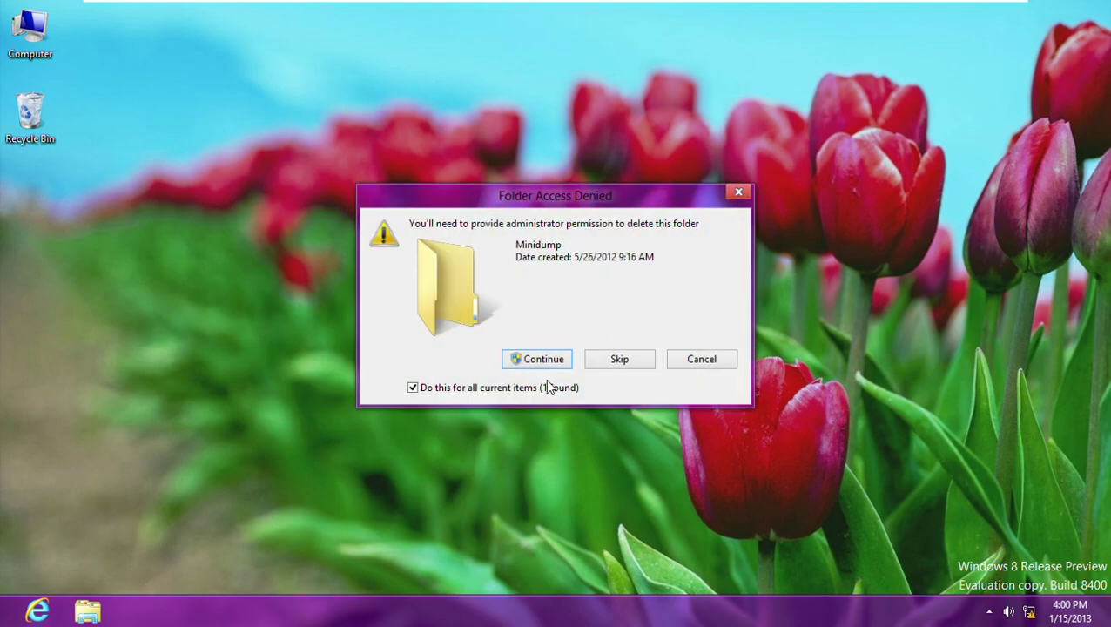
pyautogui.click(539, 360)
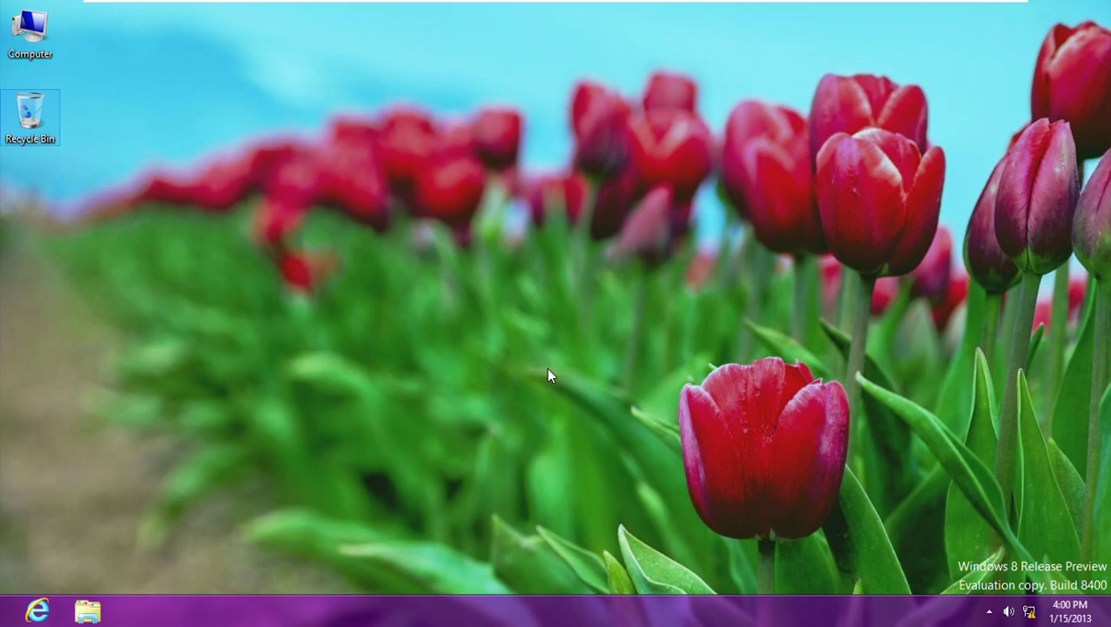
# Check the Windows version and evaluation expiry date in About Windows, and close the dialog.
pyautogui.press('super+r')
pyautogui.press('Return')
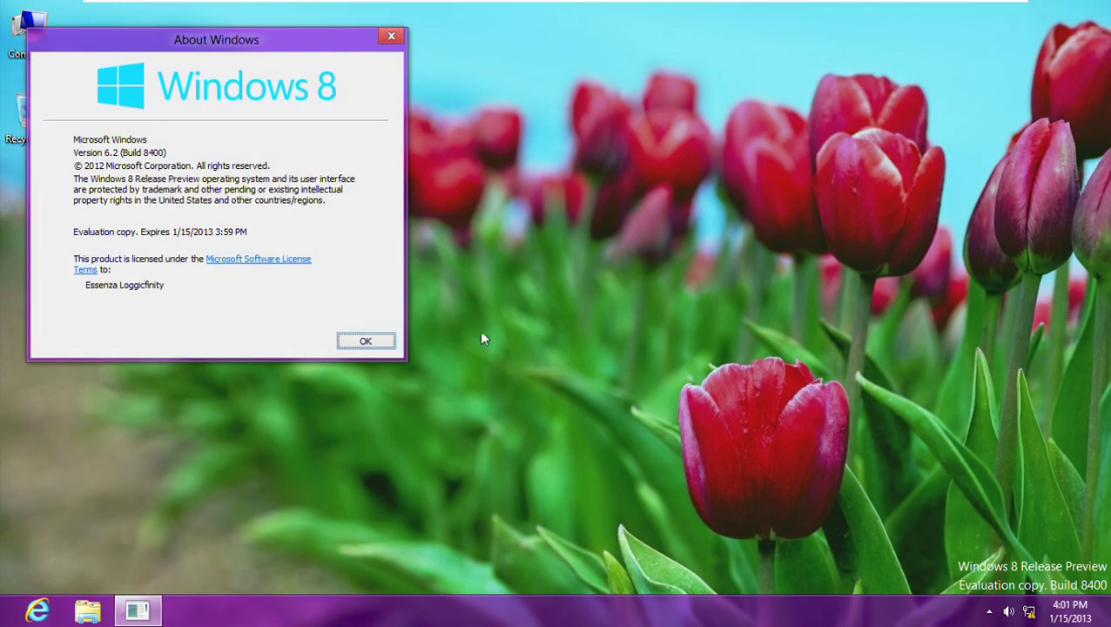
pyautogui.click(366, 341)
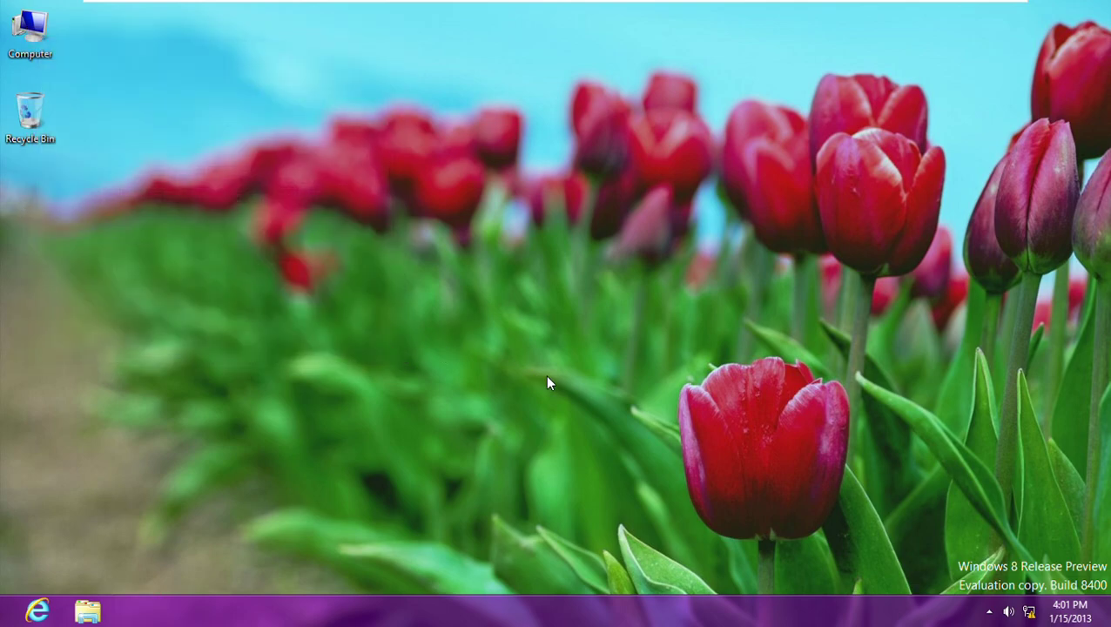
# Restart the computer from the desktop and open the desktop again from the Start screen.
pyautogui.hotkey('alt', 'F4')
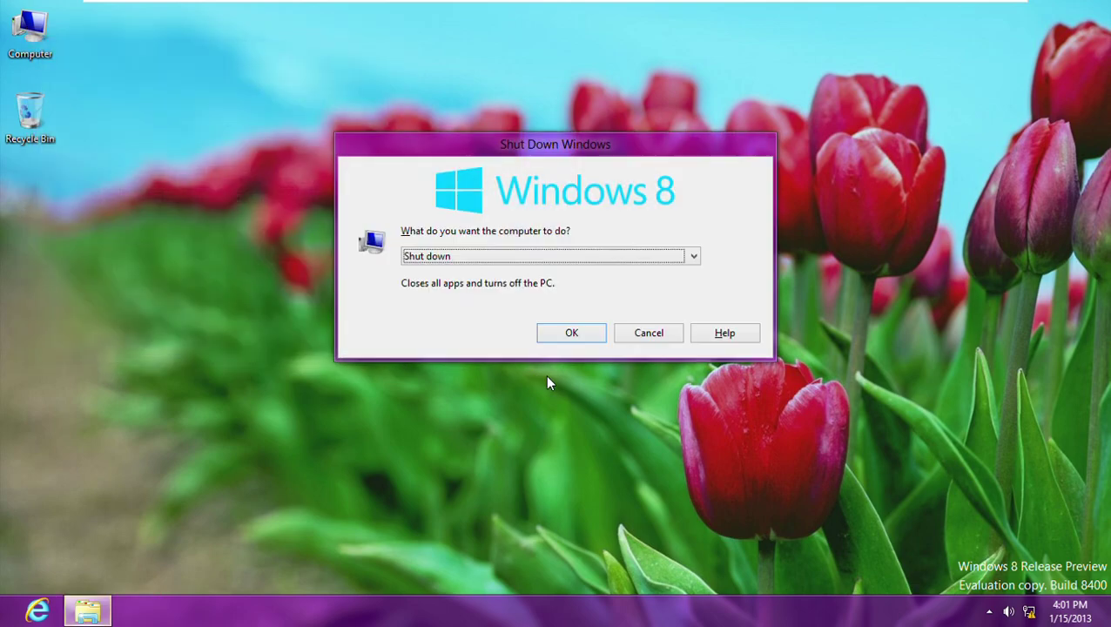
pyautogui.press('Down')
pyautogui.press('Return')
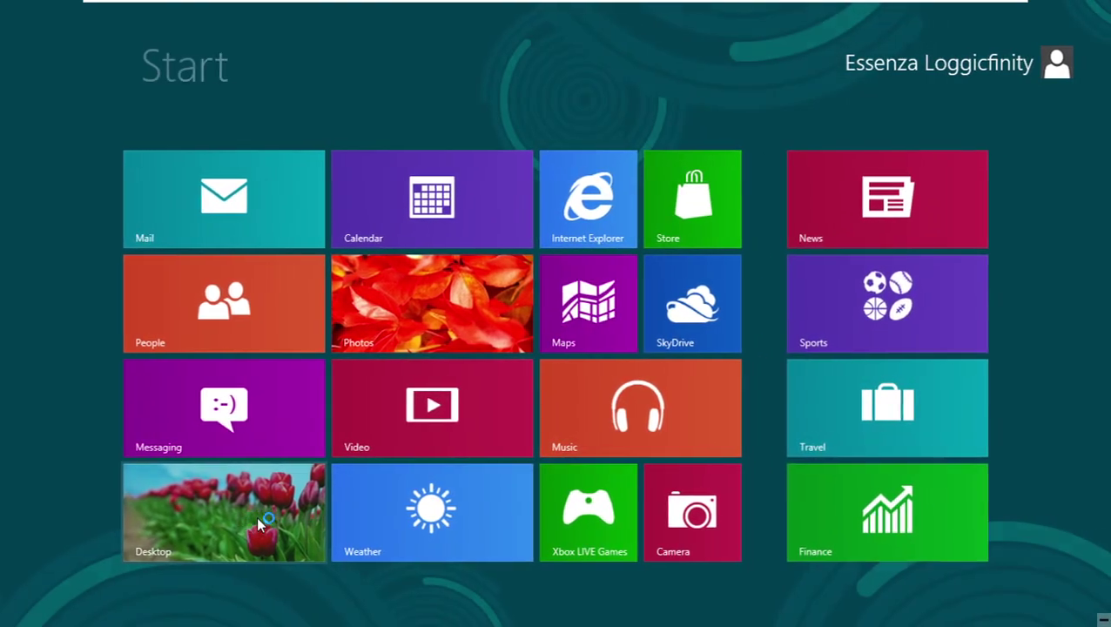
pyautogui.click(256, 515)
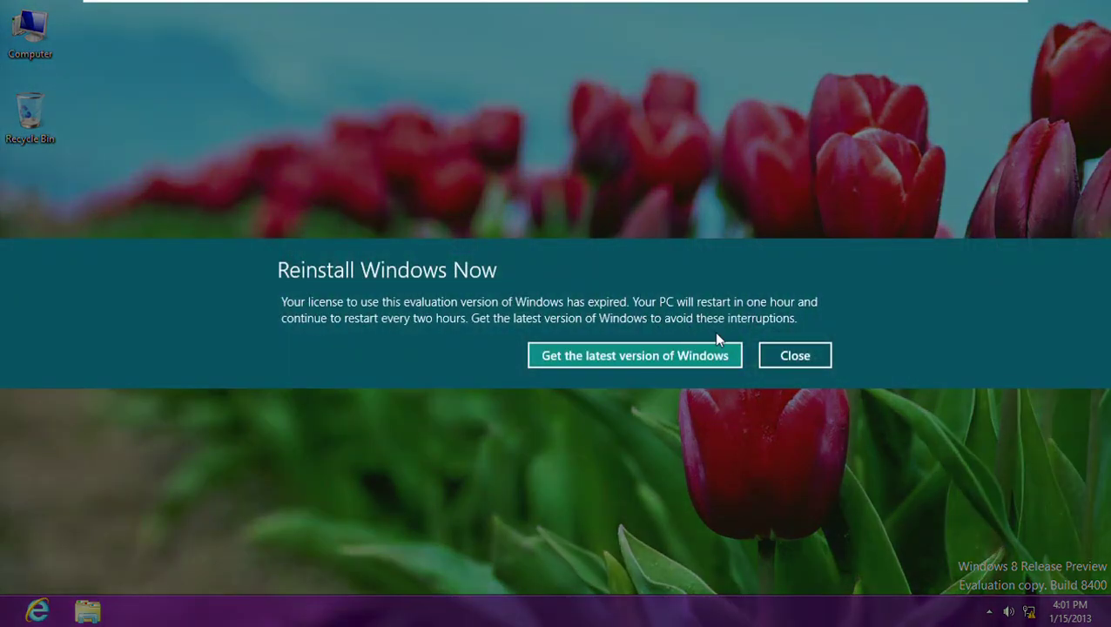
# Close the Reinstall Windows Now notice and restart the computer once more.
pyautogui.click(801, 356)
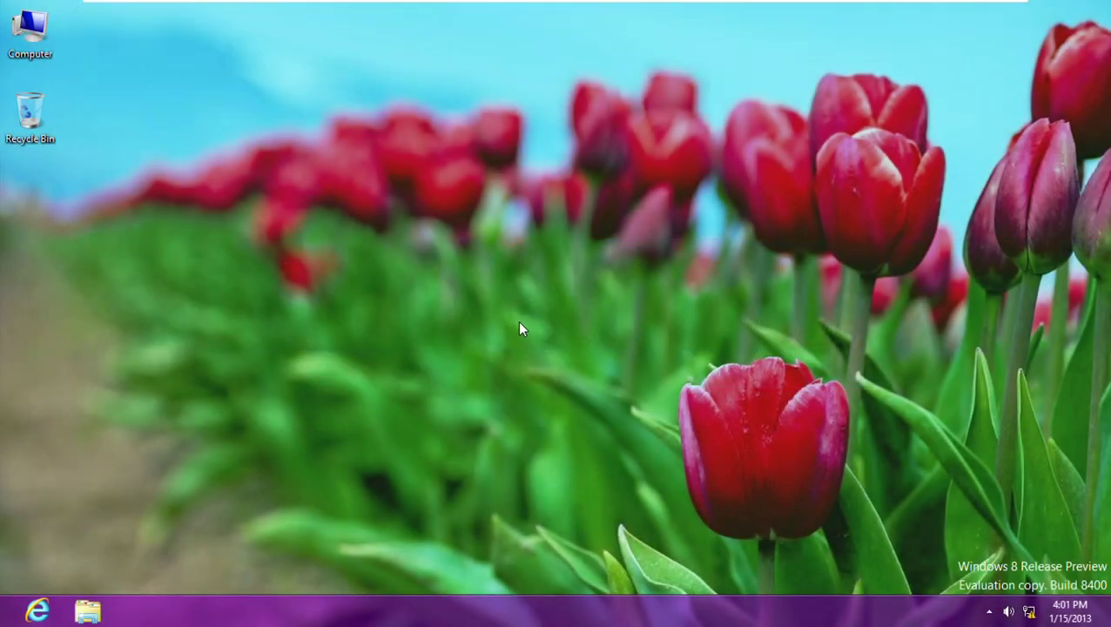
pyautogui.hotkey('alt', 'F4')
pyautogui.press('Down')
pyautogui.press('Return')
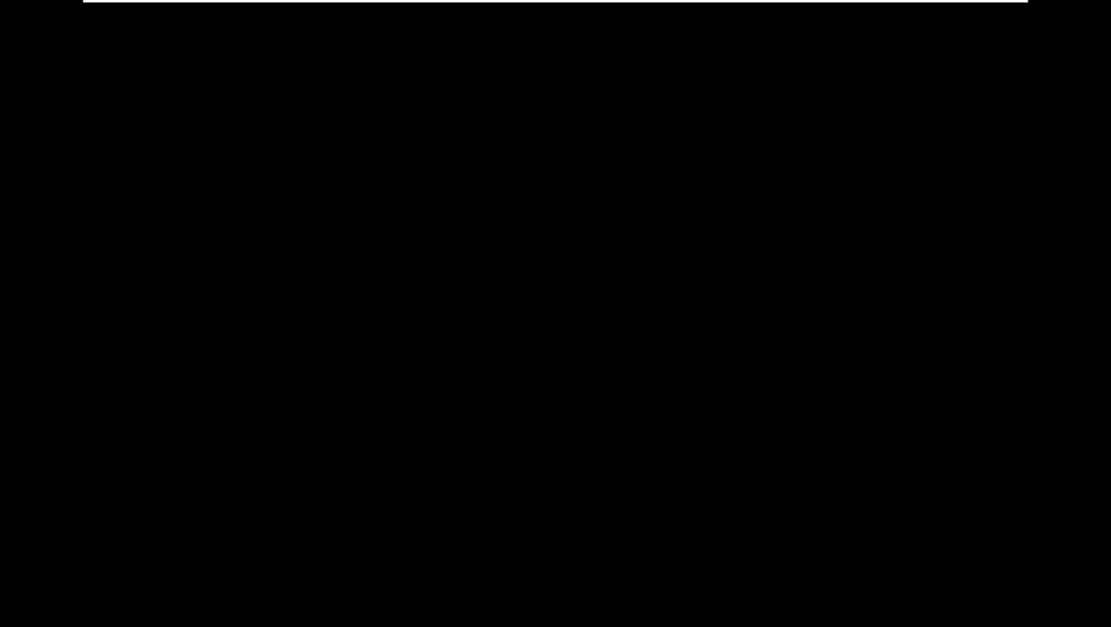
# Interrupt the startup with the boot menu and enter the PhoenixBIOS Setup Utility.
pyautogui.press('Escape')
pyautogui.press('Down')
pyautogui.press('Down')
pyautogui.press('Down')
pyautogui.press('Down')
pyautogui.press('Return')
# Set the BIOS system time to 23:30:30, and save the changes and exit the setup.
pyautogui.press('Right')
pyautogui.press('Left')
pyautogui.press('Down')
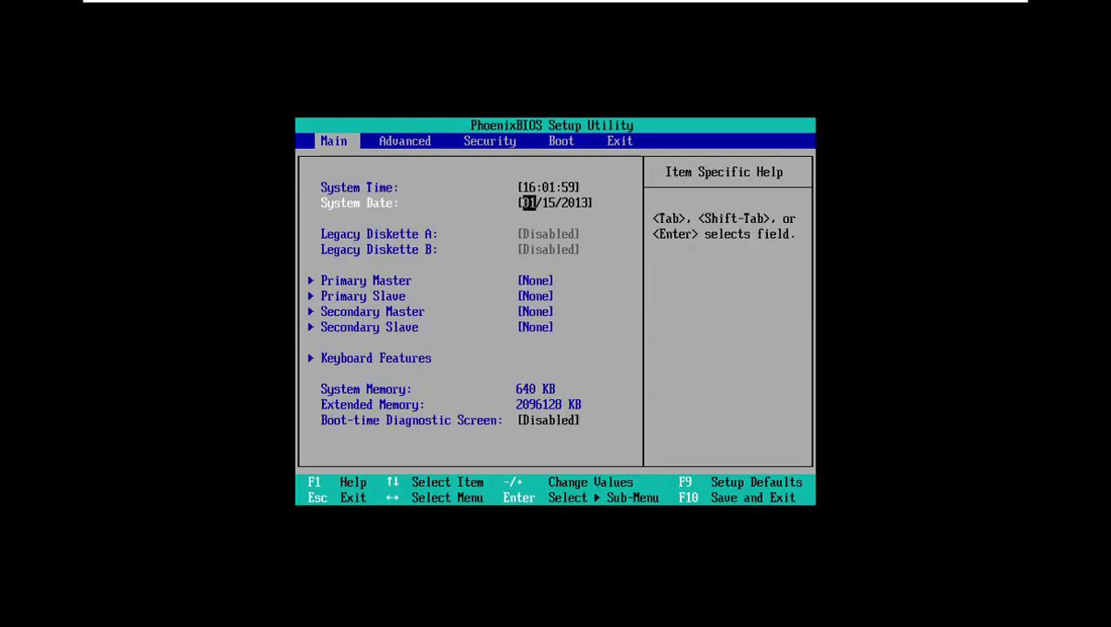
pyautogui.press('Up')
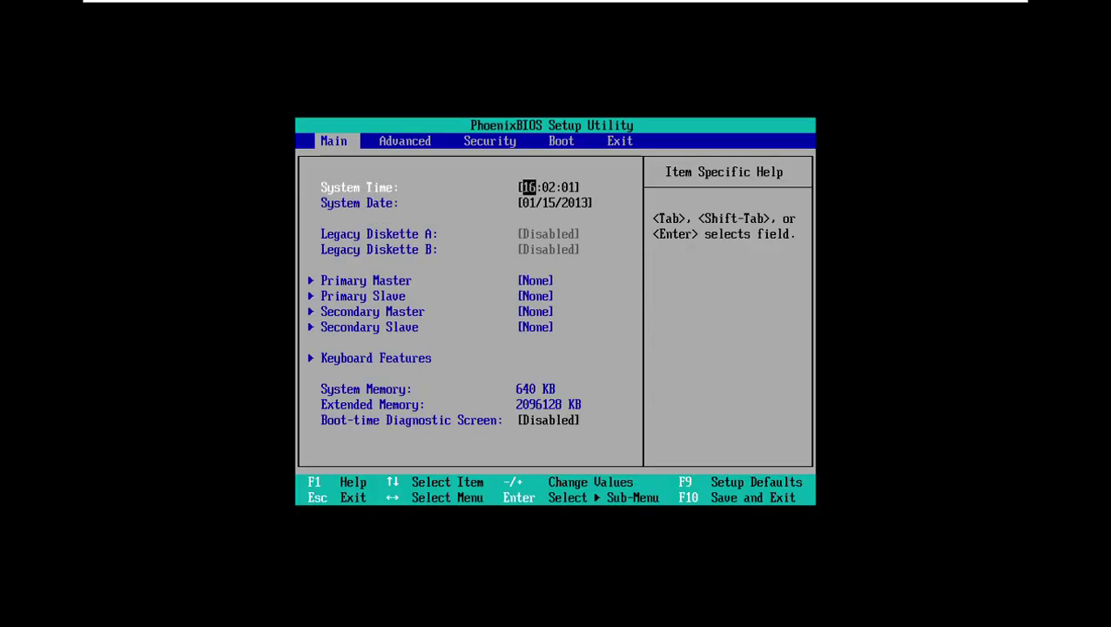
pyautogui.write('23')
pyautogui.press('Tab')
pyautogui.write('30')
pyautogui.press('Tab')
pyautogui.write('30')
pyautogui.press('Tab')
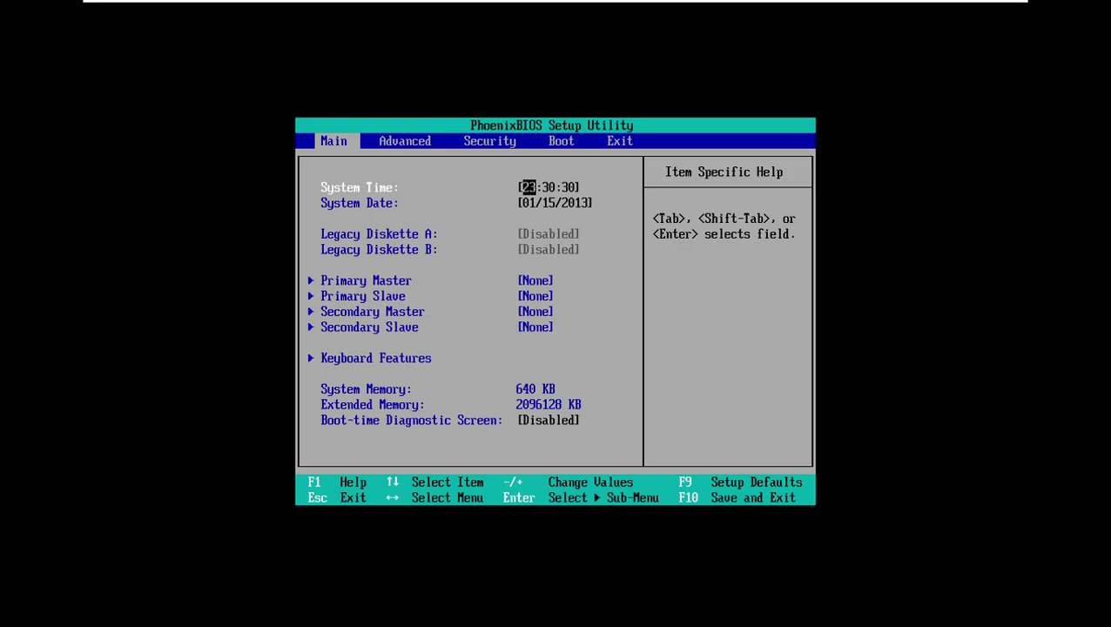
pyautogui.press('F10')
pyautogui.press('Return')
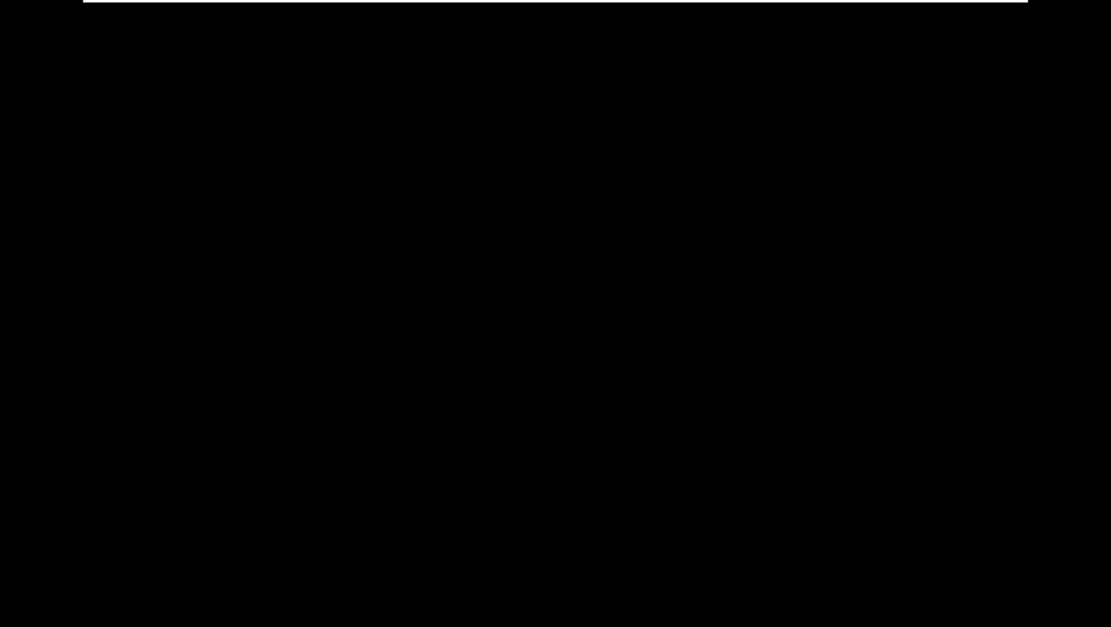